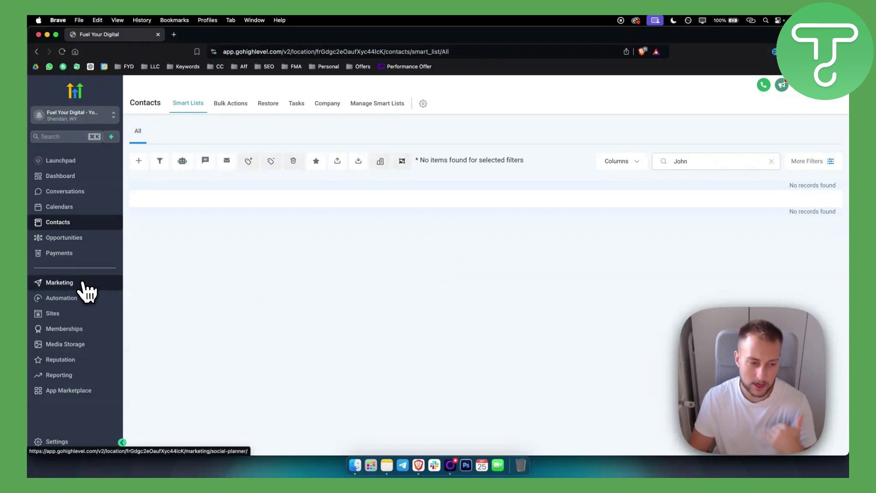
- Go to Marketing > Emails > Templates, where the template list is empty
{"action": "left_click", "coordinate": [60, 285]}
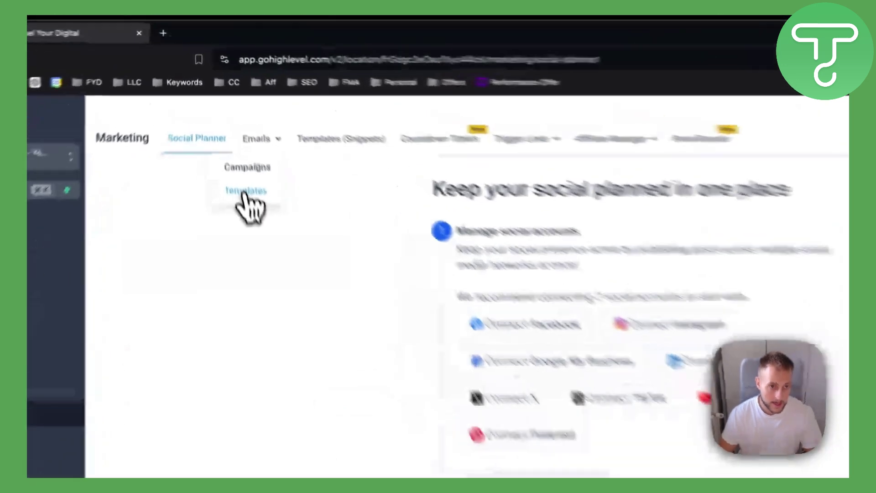
{"action": "left_click", "coordinate": [227, 138]}
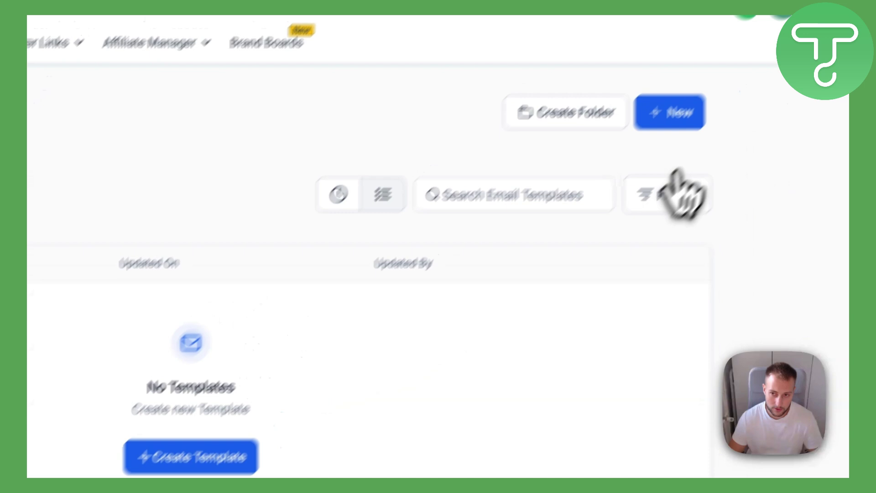
- Start a new template and browse the Beauty & Fashion, Business Coaching and Creative categories
{"action": "left_click", "coordinate": [603, 178]}
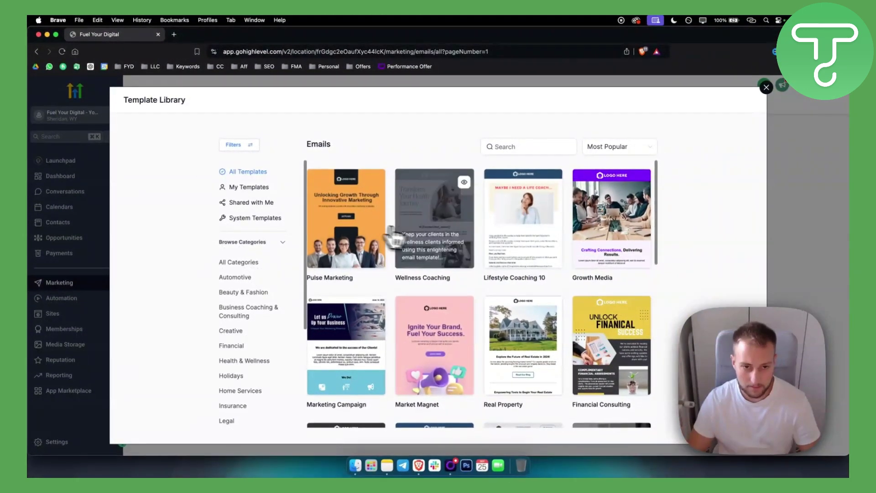
{"action": "scroll", "coordinate": [417, 239], "scroll_direction": "down", "scroll_amount": 5}
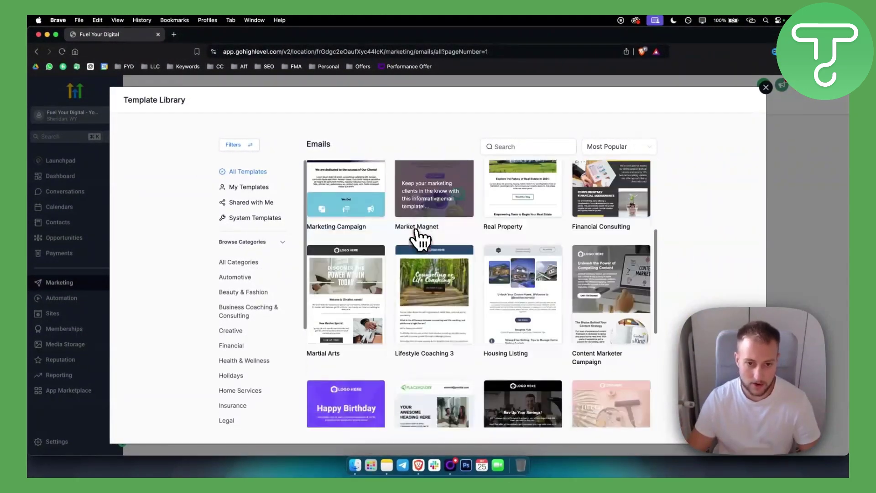
{"action": "scroll", "coordinate": [416, 238], "scroll_direction": "down", "scroll_amount": 5}
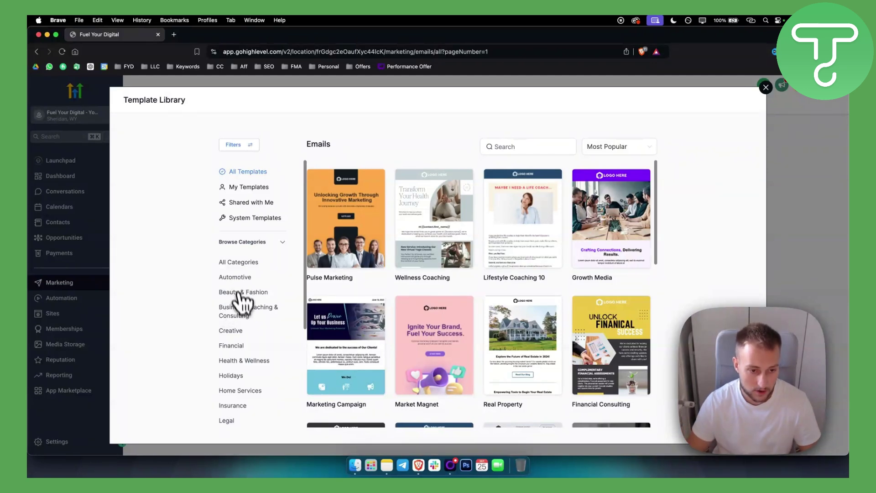
{"action": "scroll", "coordinate": [255, 346], "scroll_direction": "down", "scroll_amount": 5}
{"action": "scroll", "coordinate": [274, 326], "scroll_direction": "up", "scroll_amount": 5}
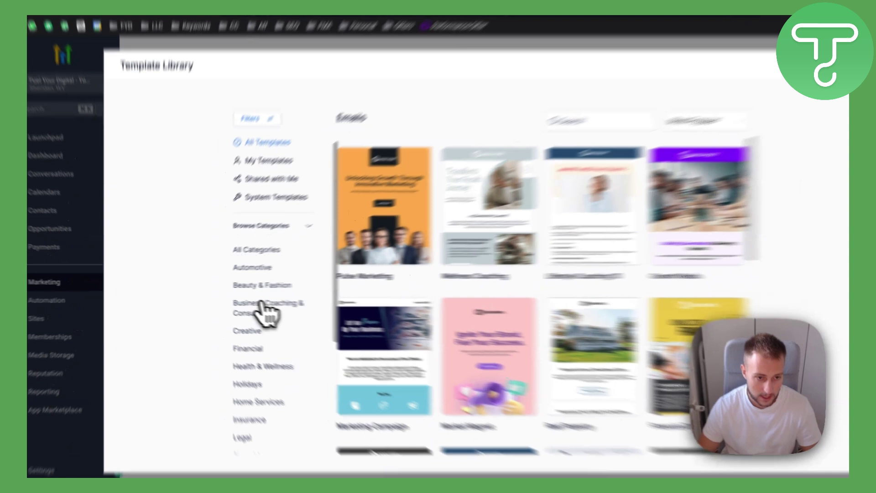
{"action": "left_click", "coordinate": [263, 285]}
{"action": "left_click", "coordinate": [266, 305]}
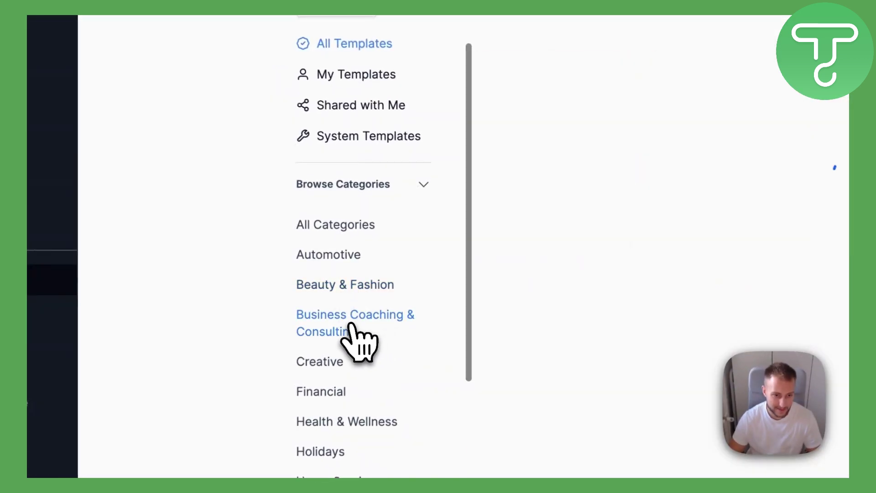
{"action": "left_click", "coordinate": [319, 361]}
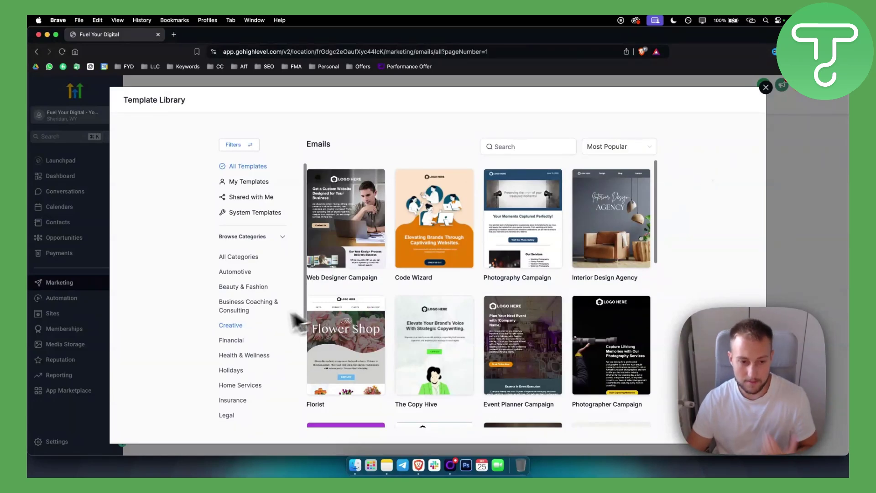
{"action": "scroll", "coordinate": [246, 347], "scroll_direction": "down", "scroll_amount": 5}
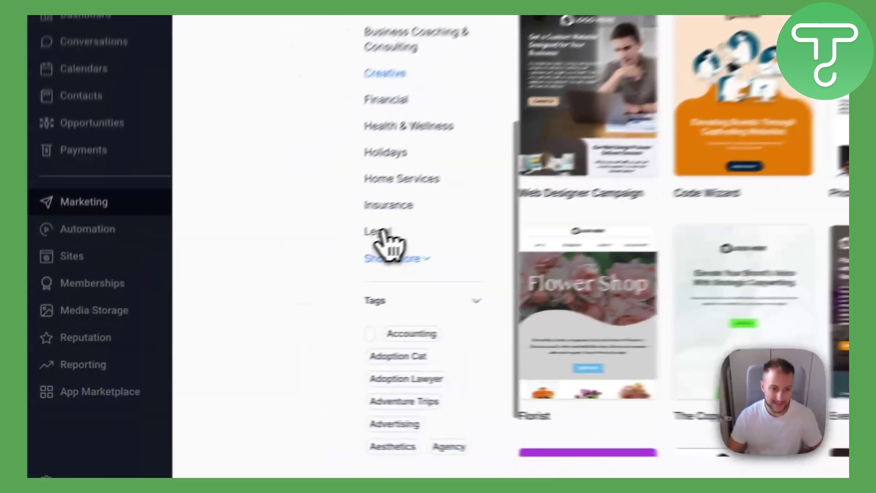
- Open the Legal category and preview the Attorney Generic 6 template
{"action": "left_click", "coordinate": [235, 298]}
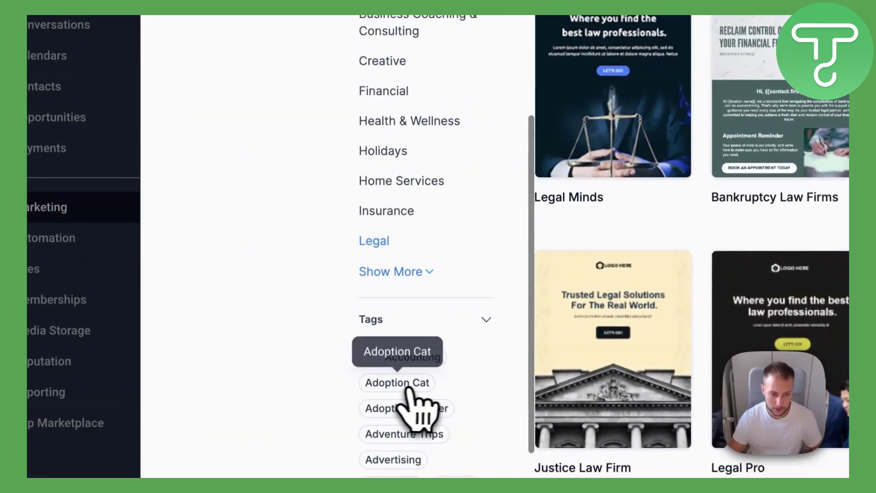
{"action": "left_click", "coordinate": [412, 385]}
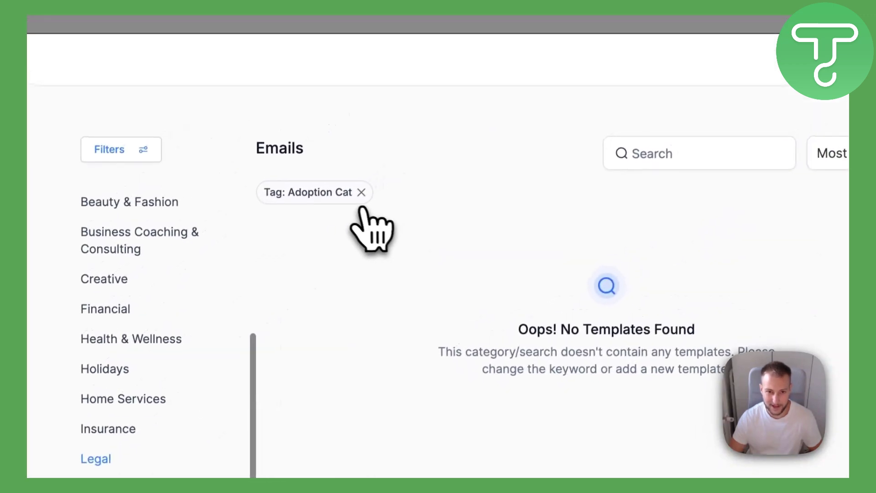
{"action": "left_click", "coordinate": [361, 193]}
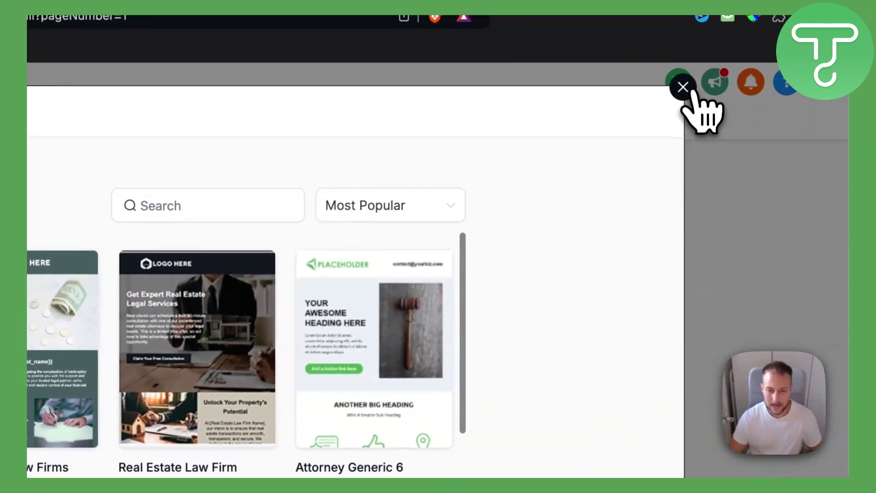
{"action": "mouse_move", "coordinate": [374, 349]}
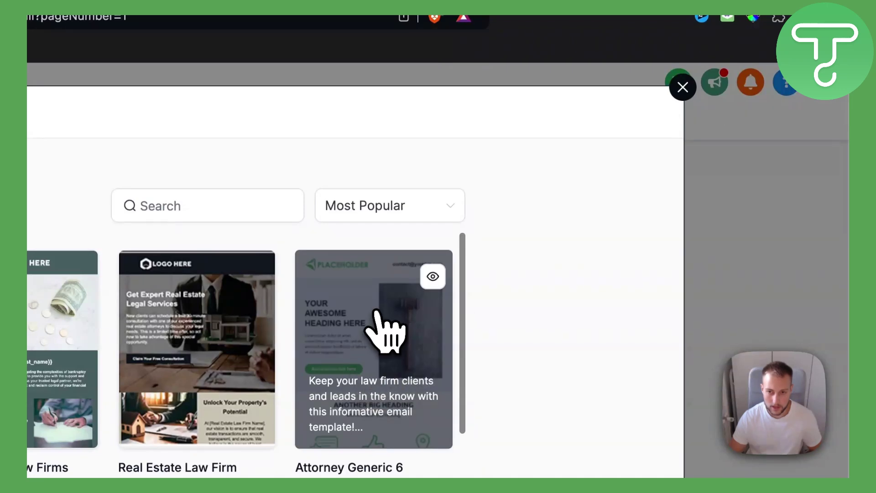
{"action": "left_click", "coordinate": [377, 312]}
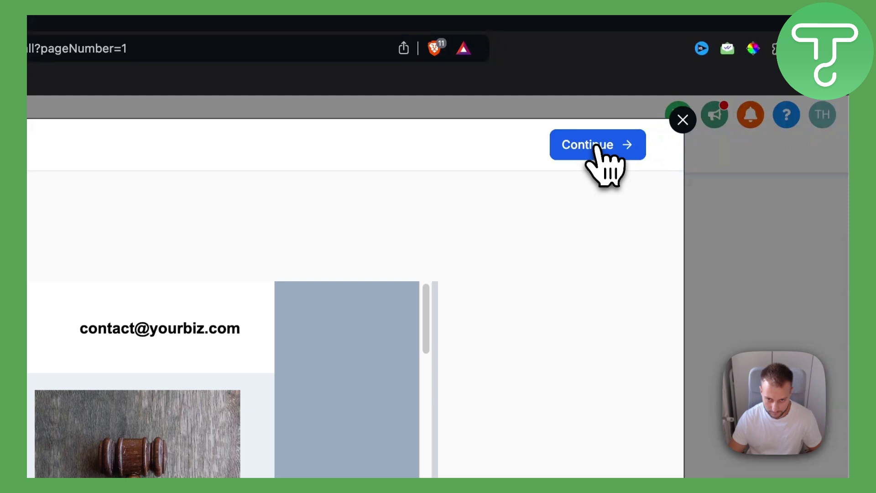
- Load Attorney Generic 6 into the builder and toggle padding on its heading block
{"action": "left_click", "coordinate": [596, 145]}
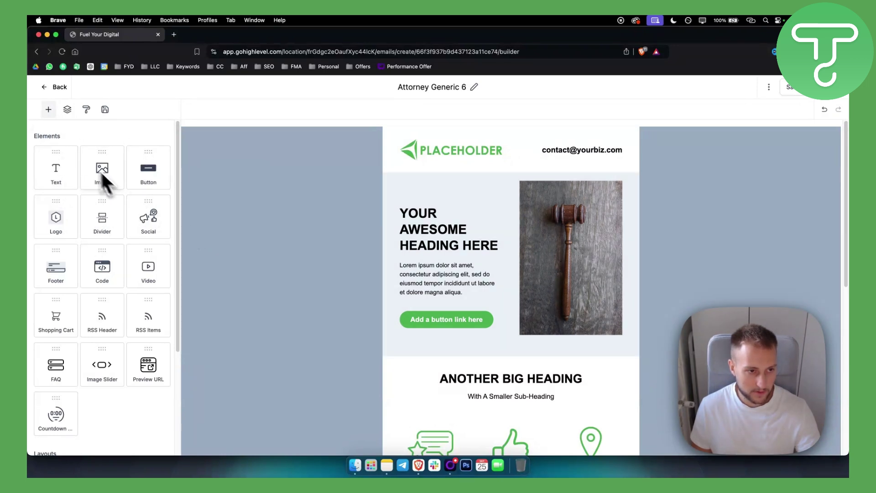
{"action": "scroll", "coordinate": [68, 238], "scroll_direction": "down", "scroll_amount": 1}
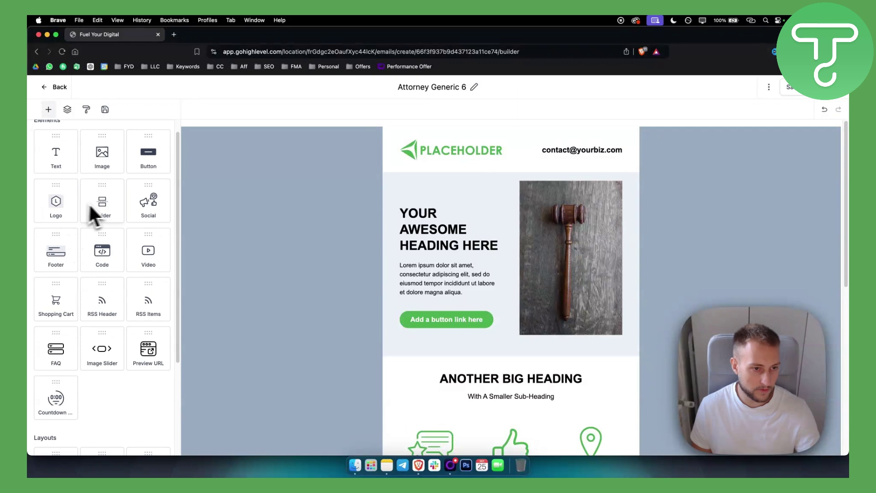
{"action": "scroll", "coordinate": [96, 209], "scroll_direction": "down", "scroll_amount": 2}
{"action": "scroll", "coordinate": [102, 300], "scroll_direction": "down", "scroll_amount": 6}
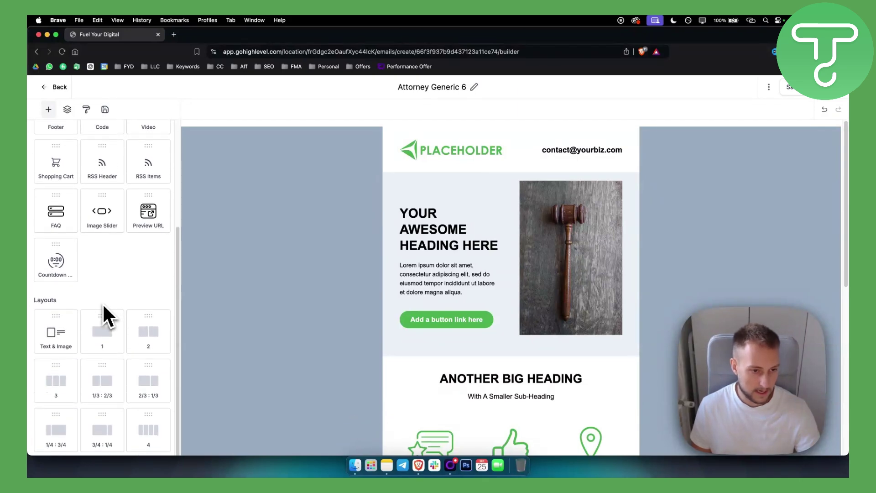
{"action": "scroll", "coordinate": [104, 305], "scroll_direction": "up", "scroll_amount": 8}
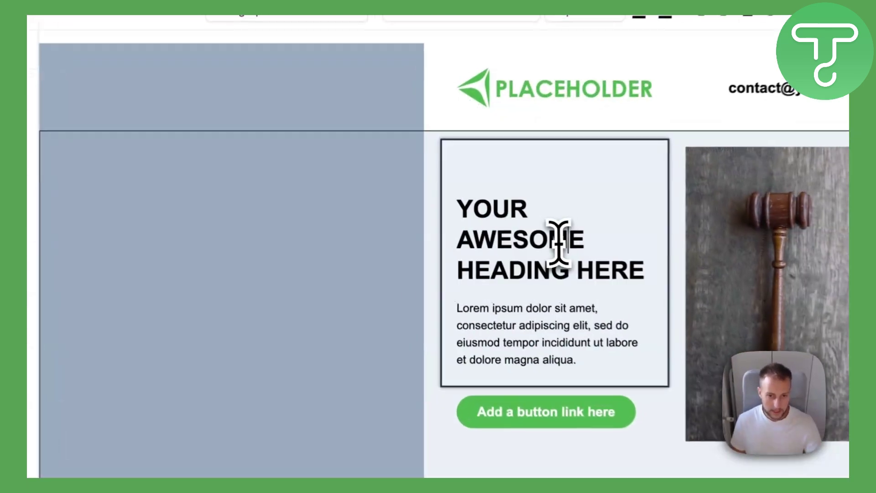
{"action": "left_click", "coordinate": [481, 233]}
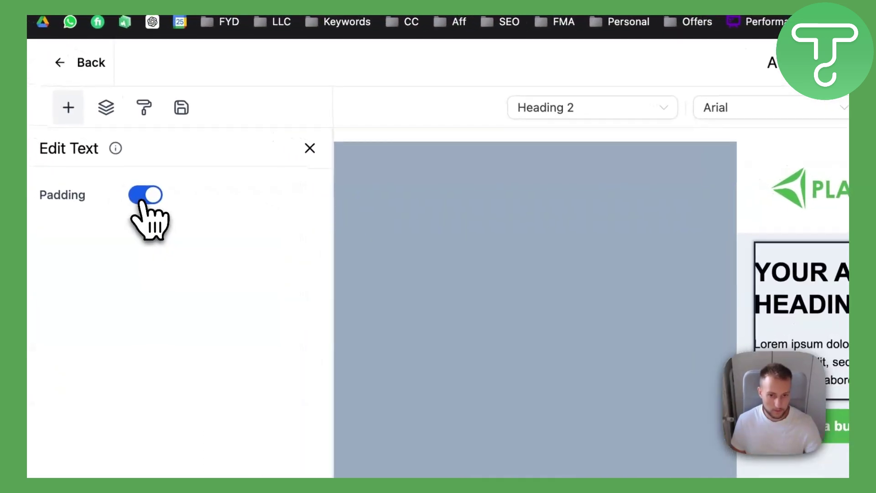
{"action": "left_click", "coordinate": [145, 195]}
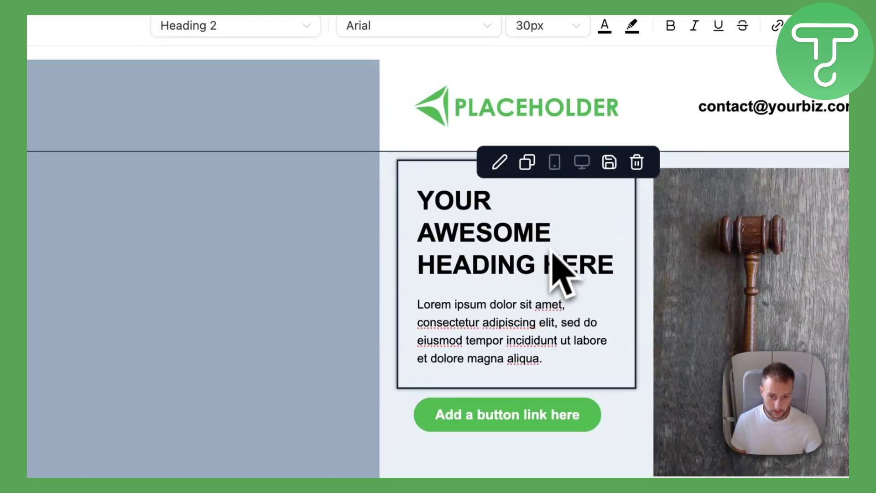
- Hide the text block on mobile and apply AI 'Simplify writing' to the body paragraph
{"action": "left_click", "coordinate": [559, 168]}
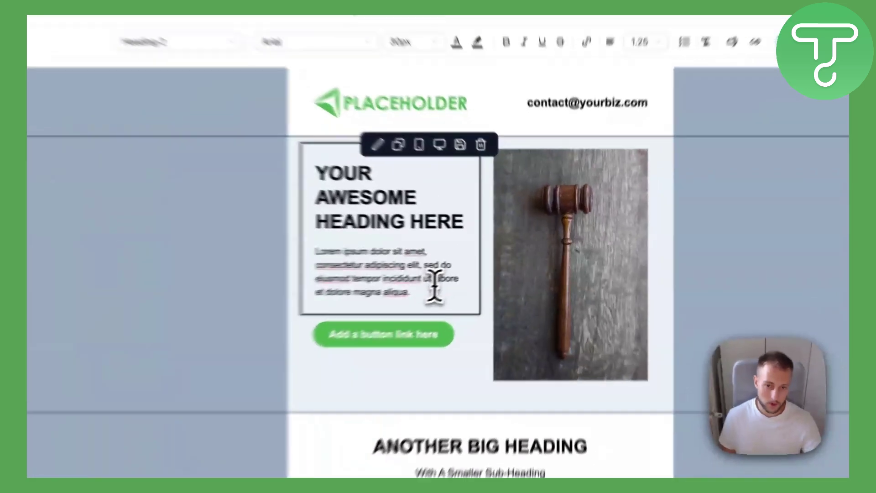
{"action": "left_click_drag", "start_coordinate": [466, 276], "coordinate": [401, 249]}
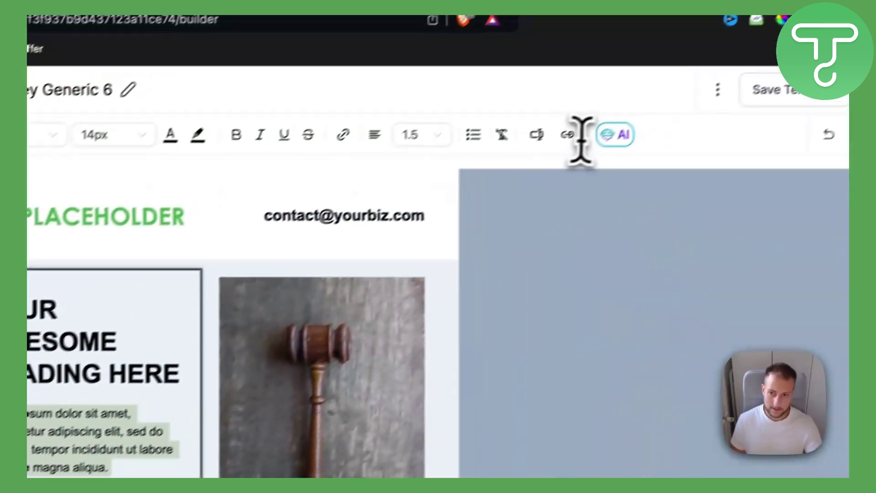
{"action": "left_click", "coordinate": [586, 153]}
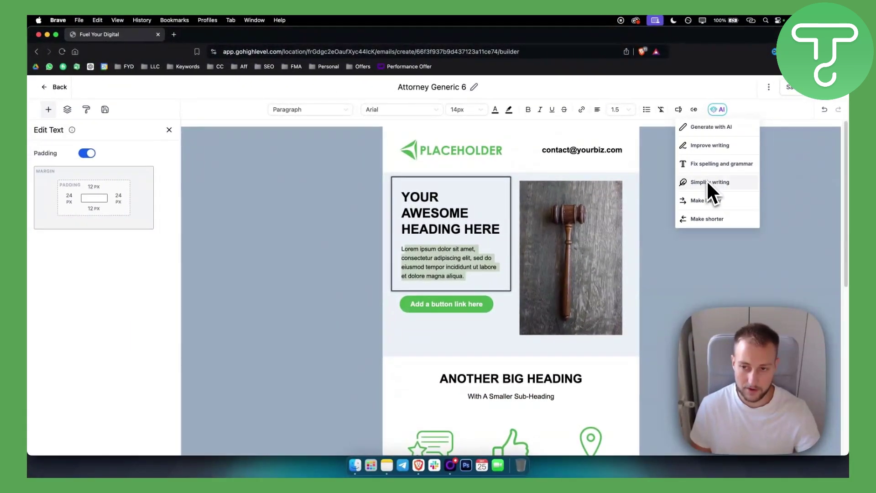
{"action": "left_click", "coordinate": [768, 172]}
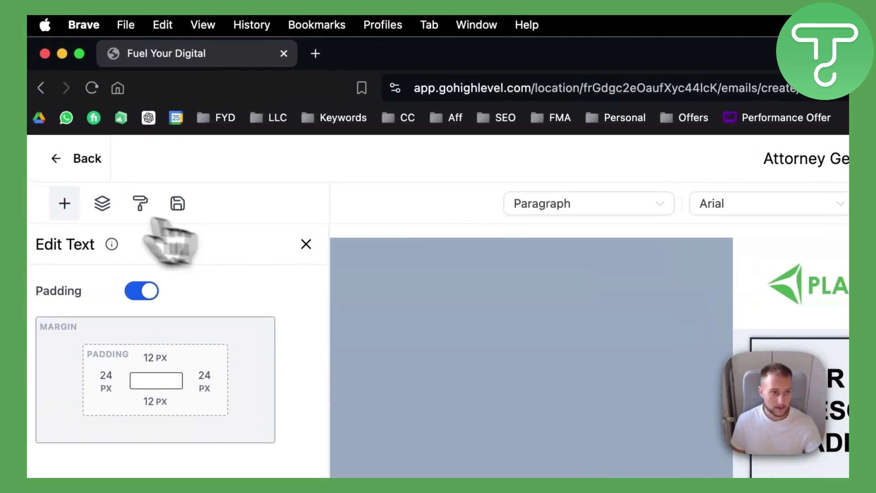
- Leave the template editor and return to the templates list
{"action": "left_click", "coordinate": [77, 158]}
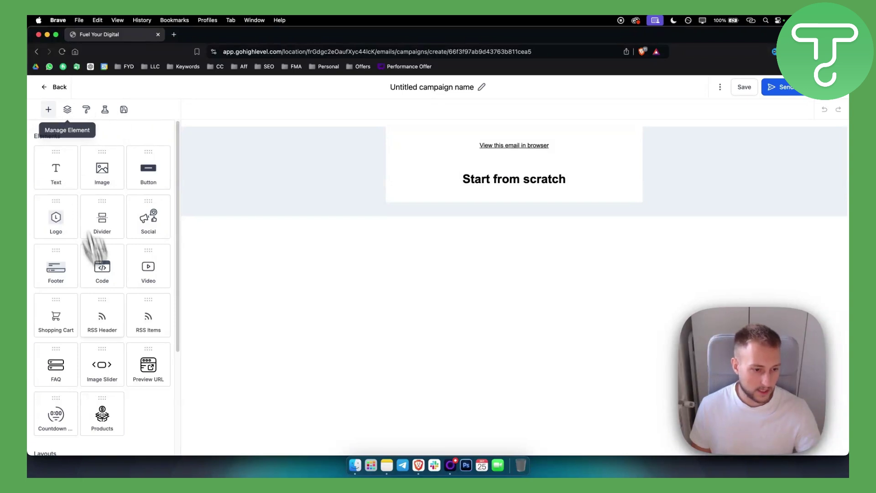
- Set the campaign to send on a batch schedule and return to the email builder
{"action": "scroll", "coordinate": [94, 249], "scroll_direction": "down", "scroll_amount": 5}
{"action": "scroll", "coordinate": [121, 333], "scroll_direction": "up", "scroll_amount": 5}
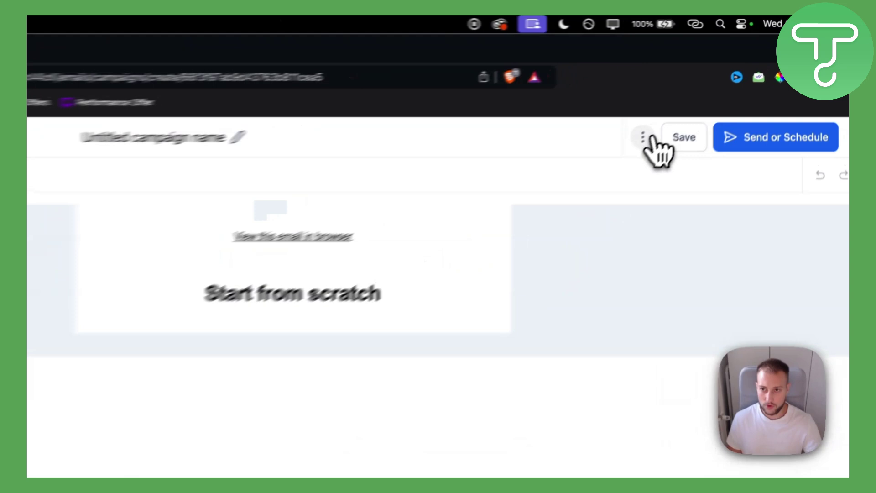
{"action": "left_click", "coordinate": [644, 137]}
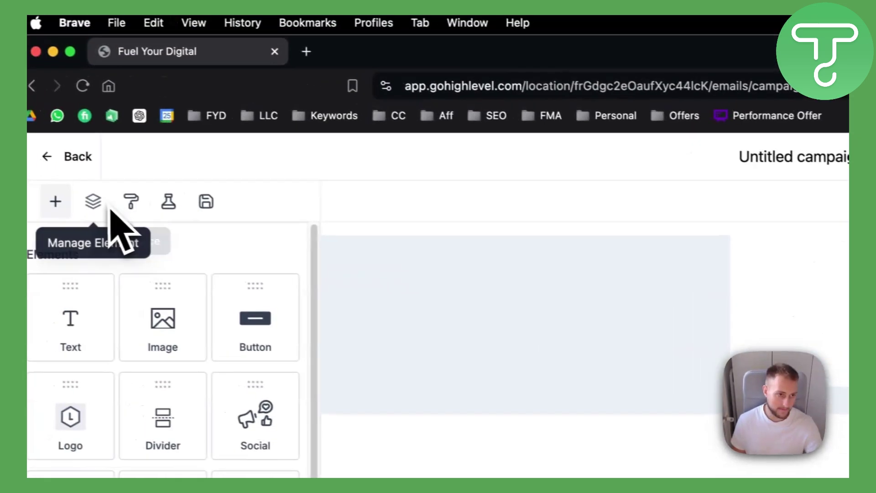
{"action": "scroll", "coordinate": [182, 392], "scroll_direction": "down", "scroll_amount": 5}
{"action": "scroll", "coordinate": [192, 392], "scroll_direction": "up", "scroll_amount": 5}
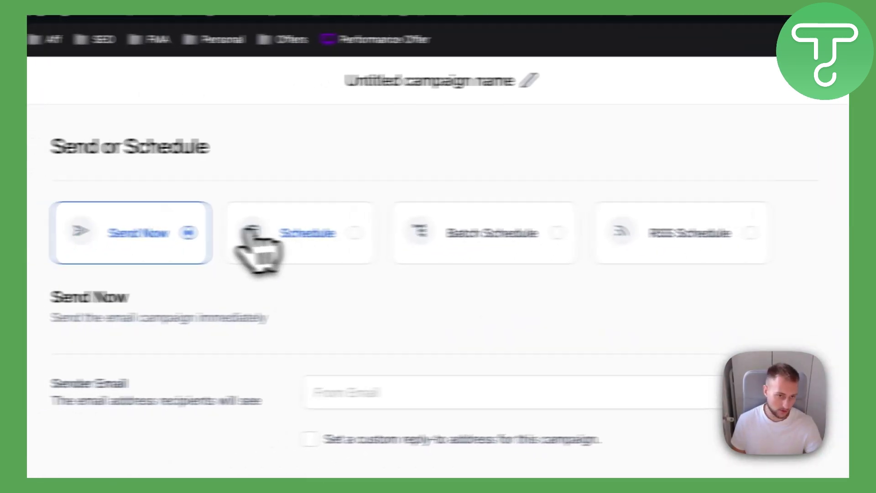
{"action": "left_click", "coordinate": [405, 243]}
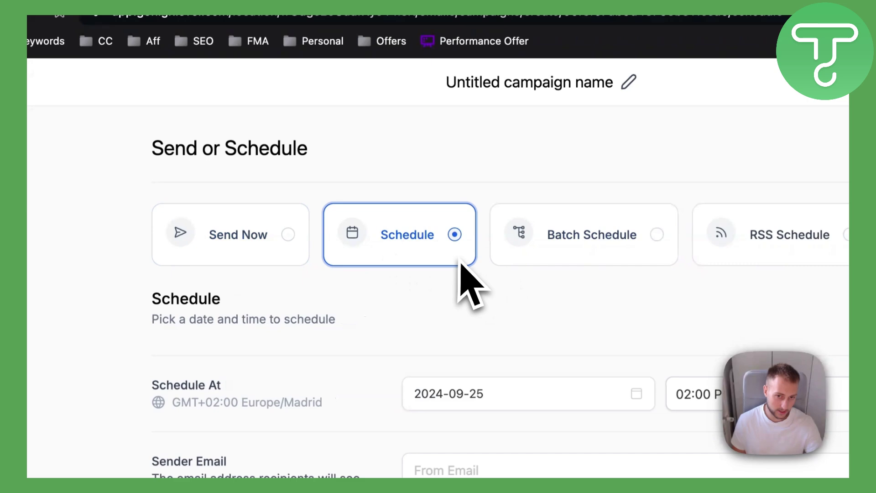
{"action": "left_click", "coordinate": [543, 235]}
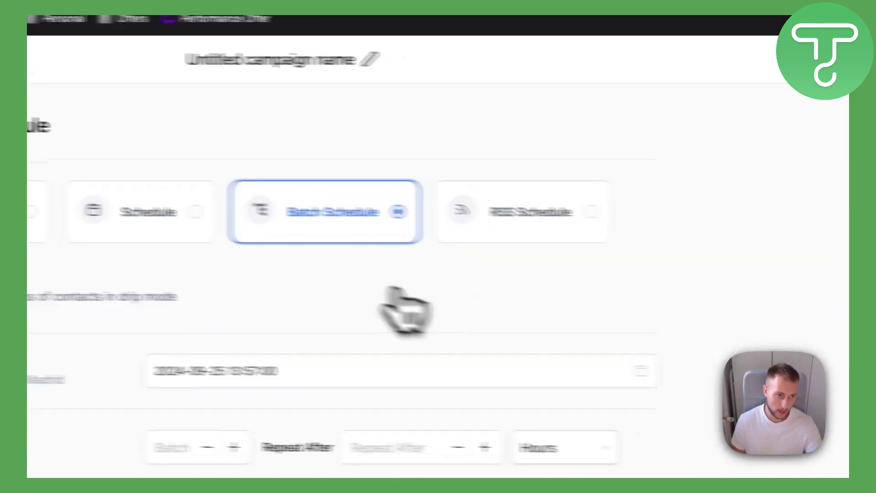
{"action": "left_click", "coordinate": [34, 150]}
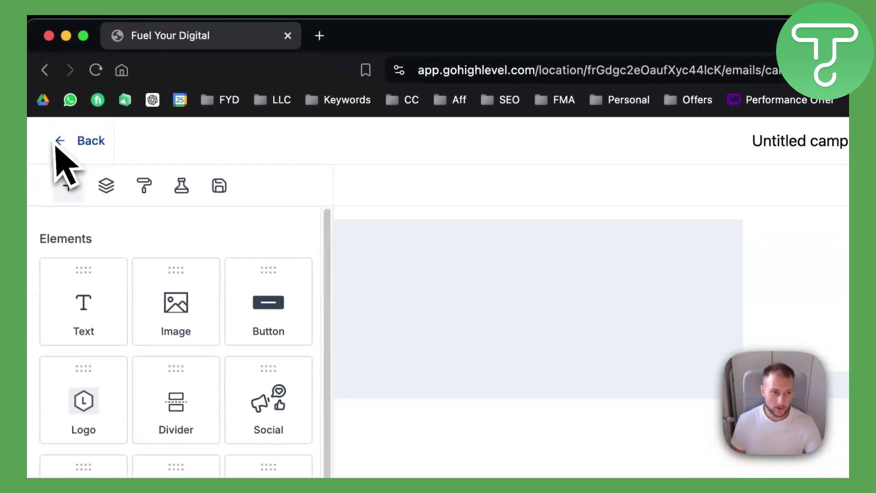
- Delete the untitled email campaign from the Campaigns list
{"action": "left_click", "coordinate": [57, 146]}
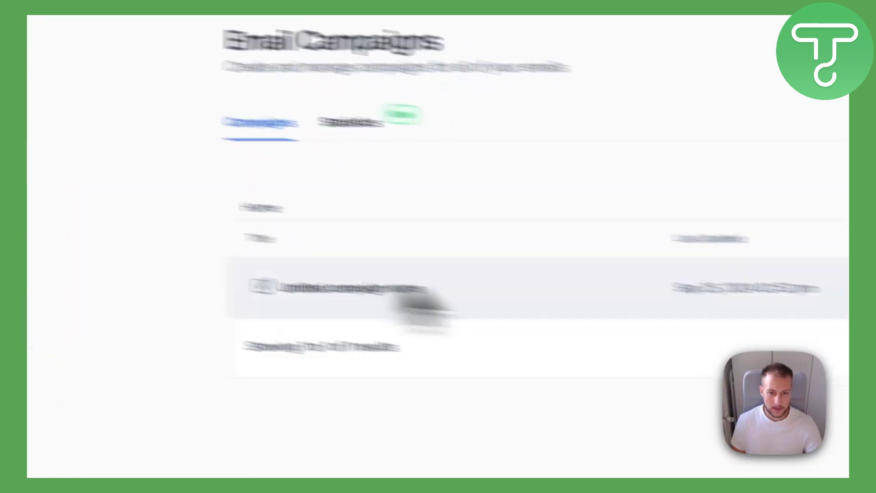
{"action": "left_click", "coordinate": [674, 226]}
{"action": "left_click", "coordinate": [652, 189]}
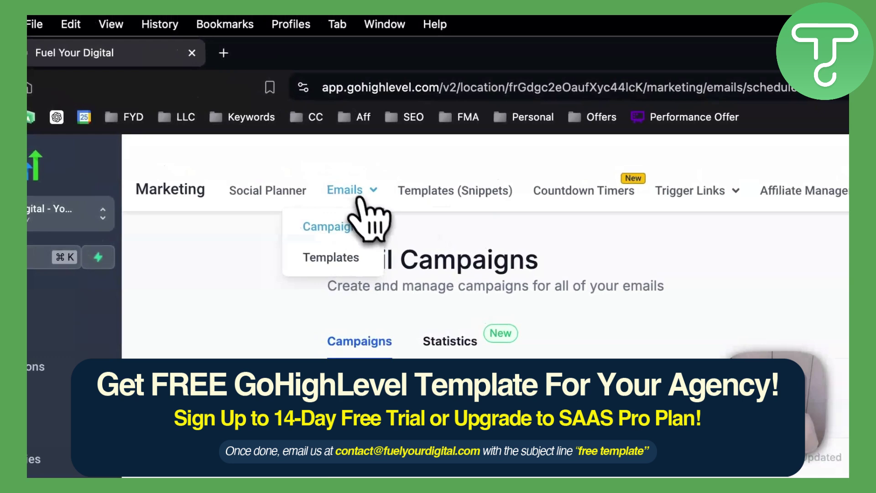
- Delete the email template from the Templates list
{"action": "left_click", "coordinate": [347, 259]}
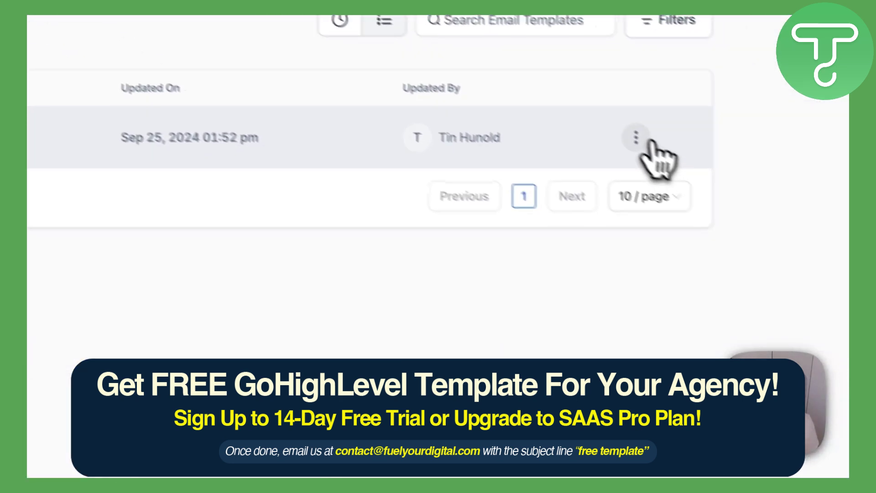
{"action": "left_click", "coordinate": [605, 120]}
{"action": "left_click", "coordinate": [559, 359]}
{"action": "left_click", "coordinate": [626, 288]}
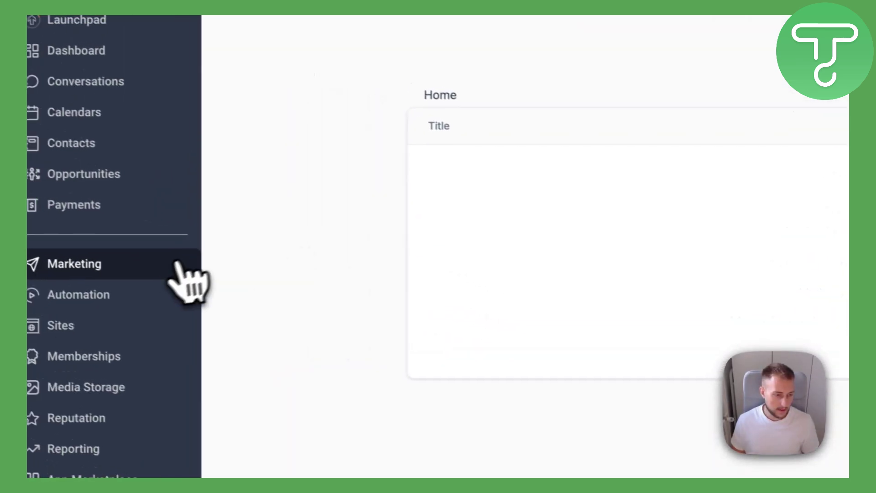
- Create a new Automation workflow from scratch
{"action": "left_click", "coordinate": [114, 302]}
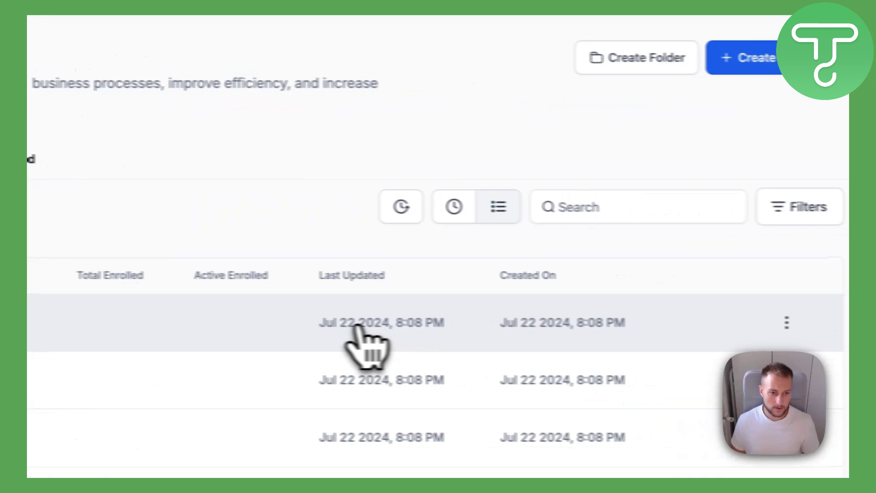
{"action": "left_click", "coordinate": [613, 204]}
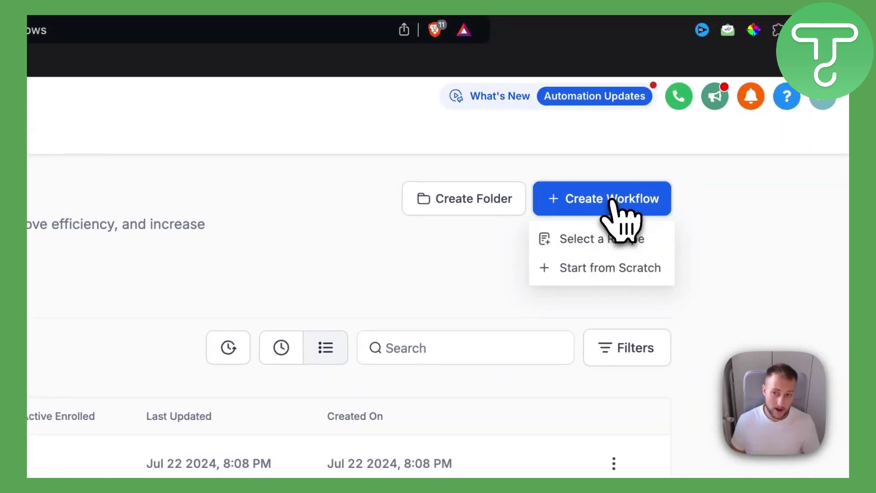
{"action": "left_click", "coordinate": [586, 270]}
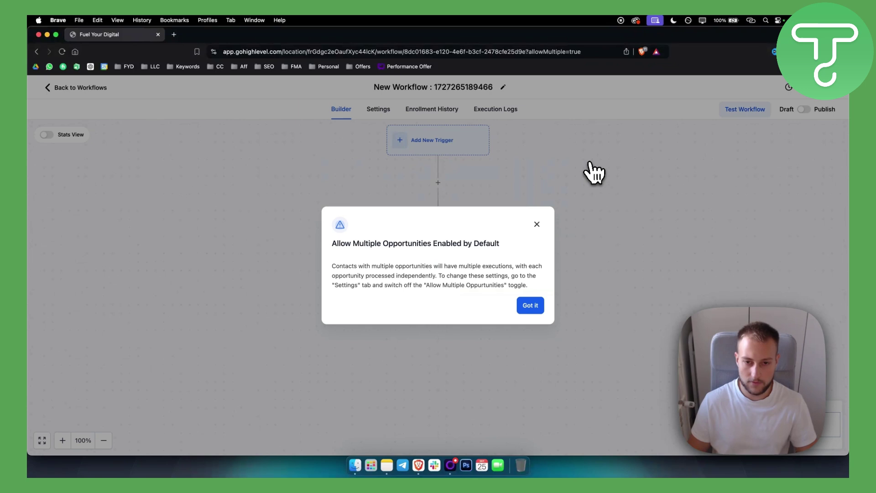
{"action": "left_click", "coordinate": [528, 305]}
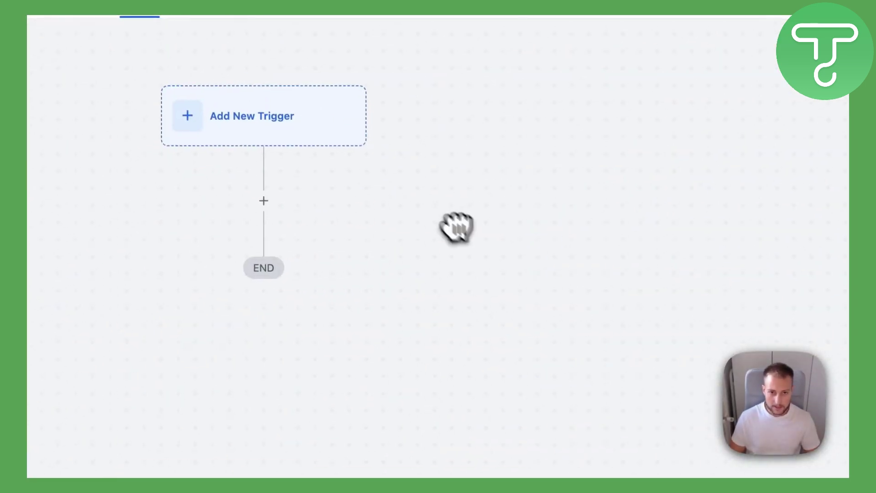
{"action": "left_click_drag", "start_coordinate": [456, 227], "coordinate": [411, 212]}
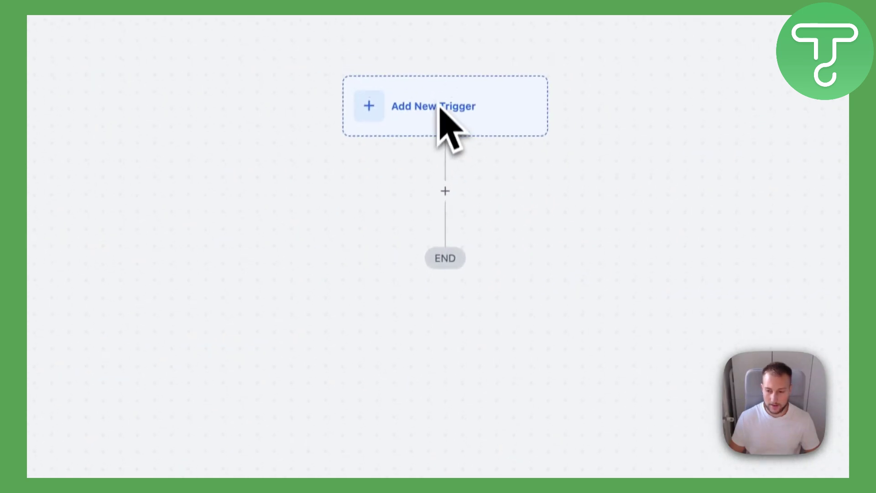
- Add an Email Events trigger filtered by Event = Clicked
{"action": "left_click", "coordinate": [302, 170]}
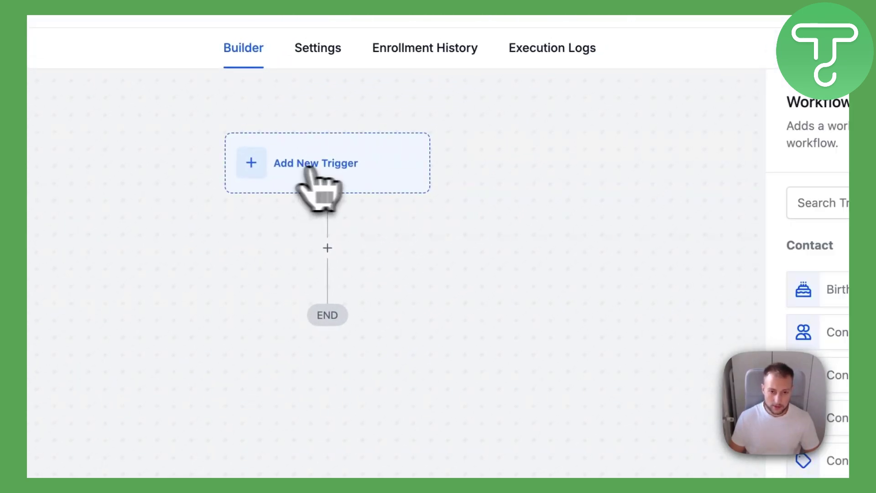
{"action": "left_click", "coordinate": [470, 207]}
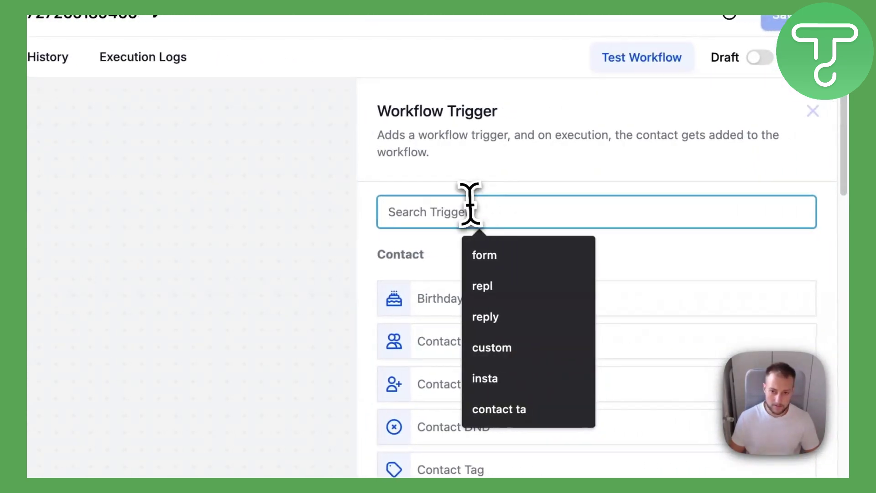
{"action": "type", "text": "e"}
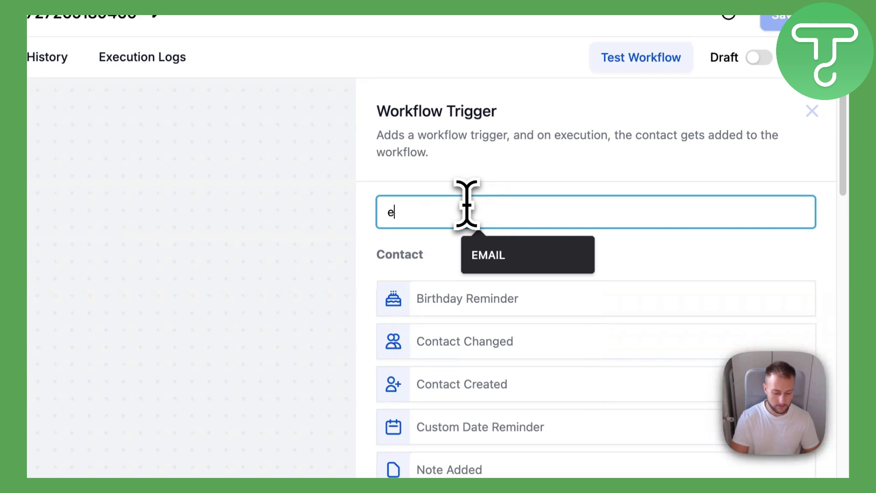
{"action": "type", "text": "mail"}
{"action": "left_click", "coordinate": [441, 294]}
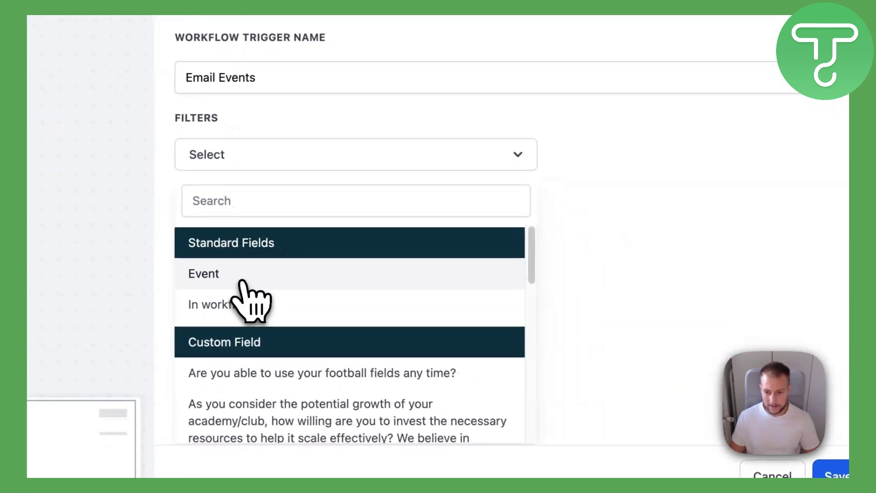
{"action": "left_click", "coordinate": [251, 297]}
{"action": "left_click", "coordinate": [593, 183]}
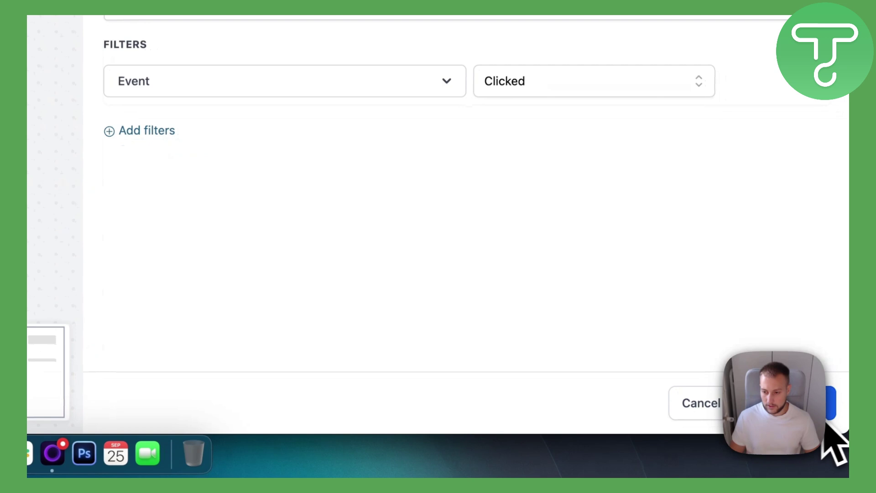
- Save the trigger and add a Send Email action after it
{"action": "left_click", "coordinate": [827, 410]}
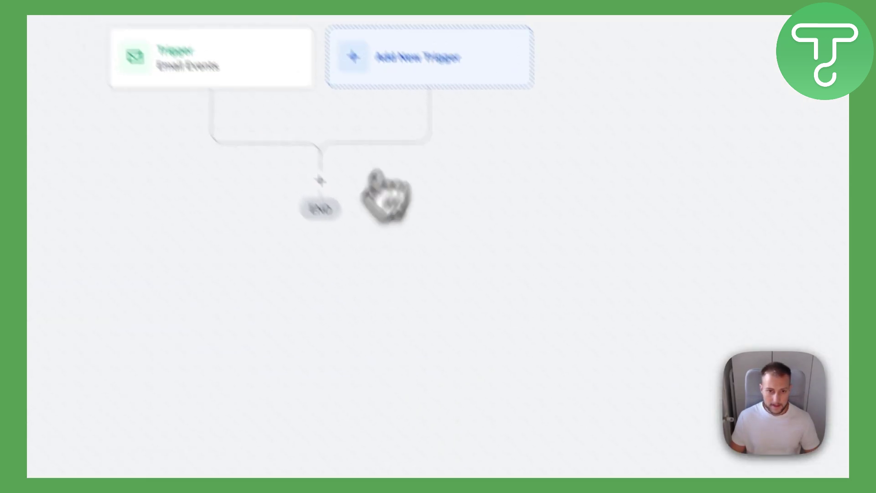
{"action": "left_click", "coordinate": [386, 248]}
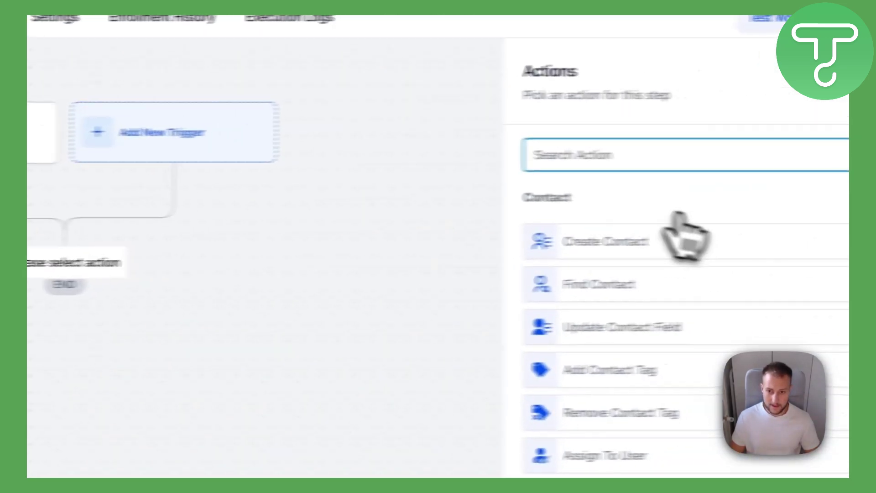
{"action": "type", "text": "send"}
{"action": "left_click", "coordinate": [532, 248]}
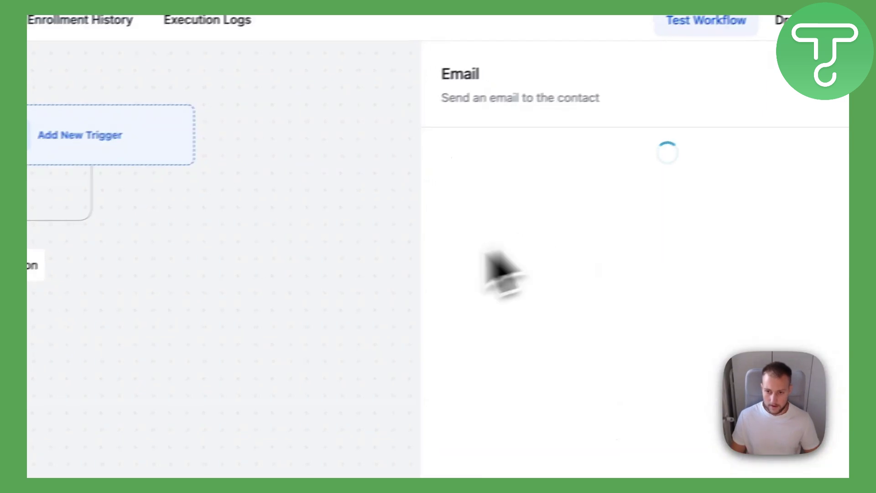
- Write the body: Hey {first name}, 'Hope you are doing good!', 'Best,' and 'Tin'
{"action": "scroll", "coordinate": [534, 296], "scroll_direction": "down", "scroll_amount": 5}
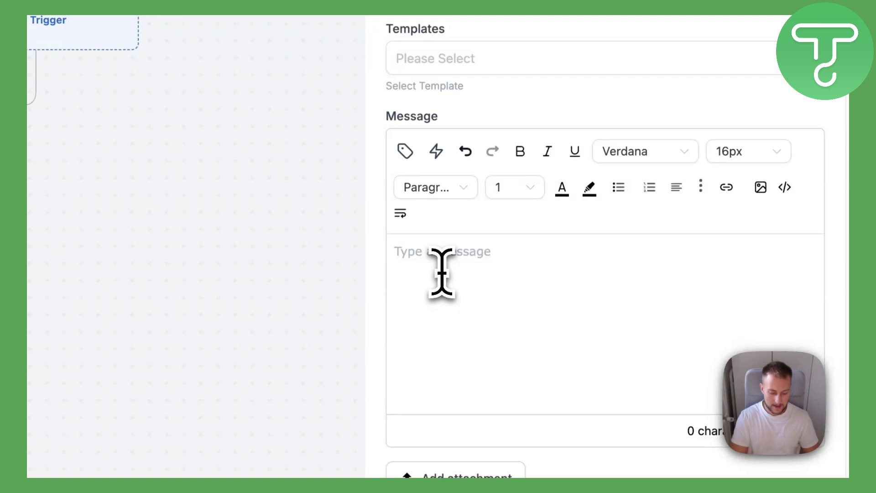
{"action": "left_click", "coordinate": [404, 152]}
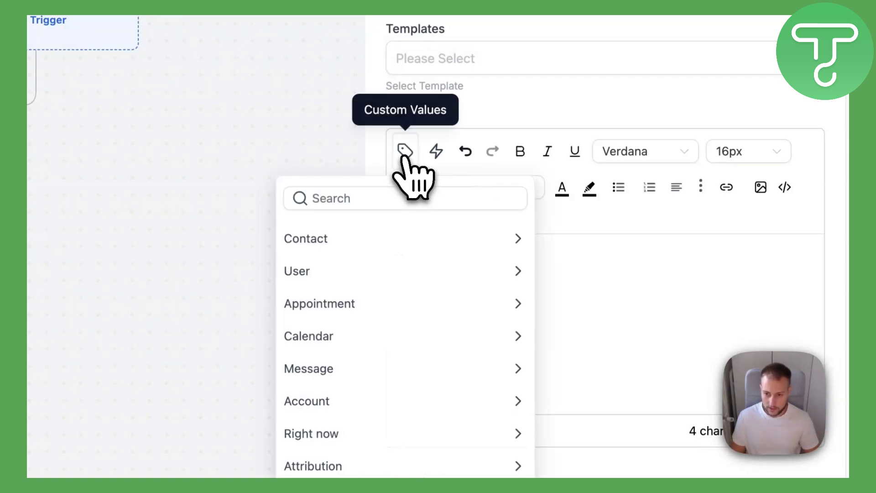
{"action": "left_click", "coordinate": [351, 241]}
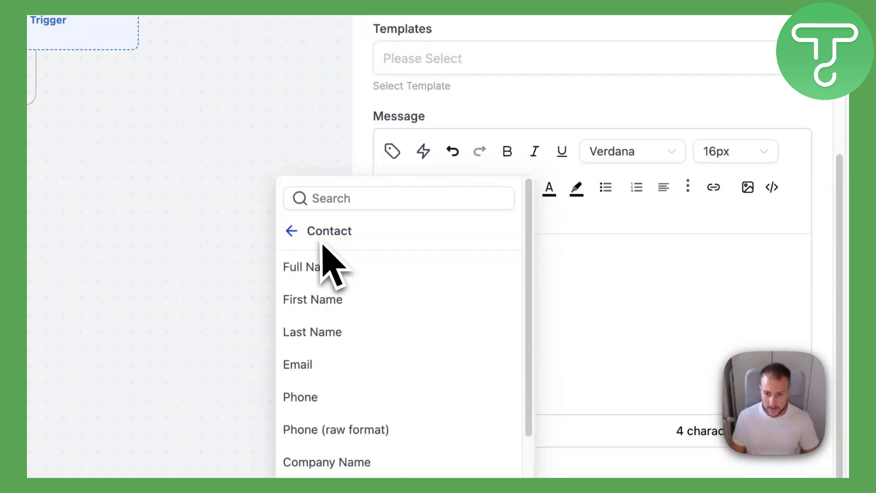
{"action": "left_click", "coordinate": [305, 299]}
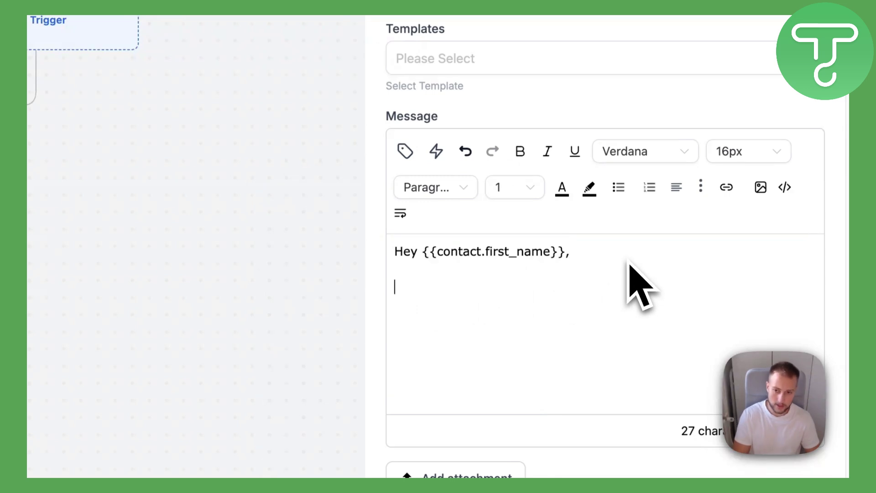
{"action": "key", "text": "Return"}
{"action": "type", "text": "Hope you are d"}
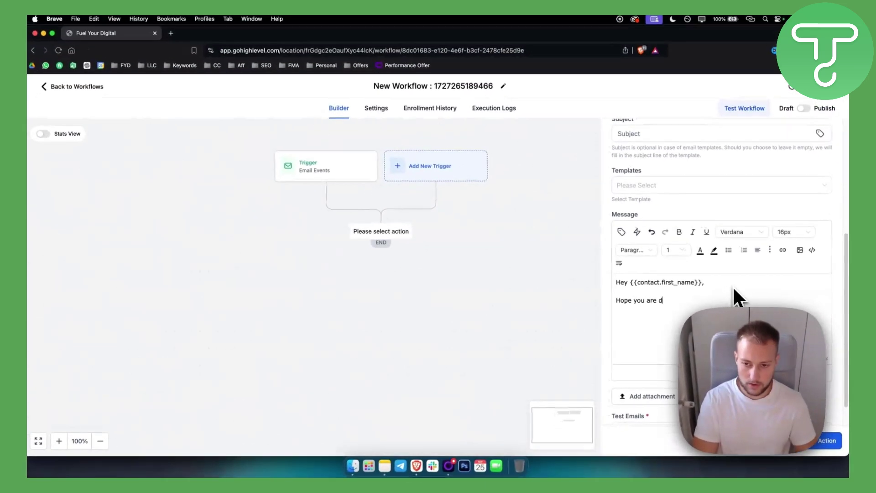
{"action": "type", "text": "oing good!"}
{"action": "key", "text": "Return"}
{"action": "key", "text": "Return"}
{"action": "type", "text": "Bes"}
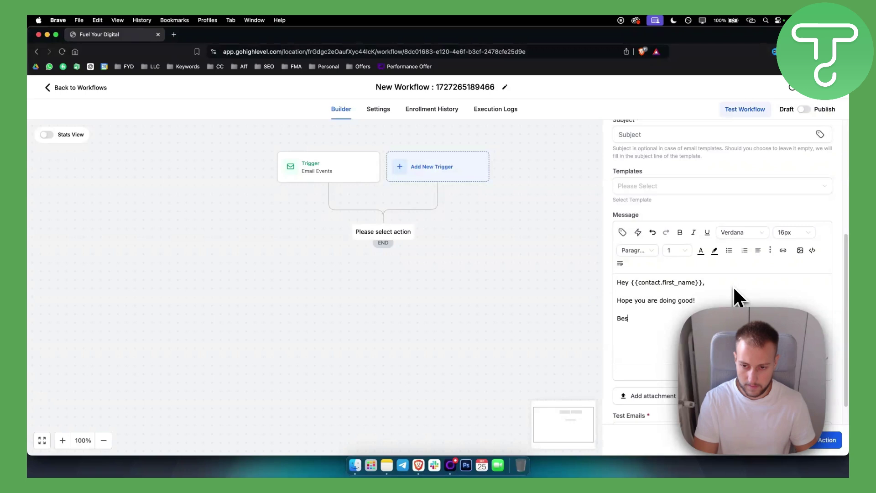
{"action": "type", "text": "t,"}
{"action": "key", "text": "Return"}
{"action": "type", "text": "Tin"}
- Set the email subject to Hello and rename the step to Email 1
{"action": "left_click_drag", "start_coordinate": [648, 327], "coordinate": [620, 277]}
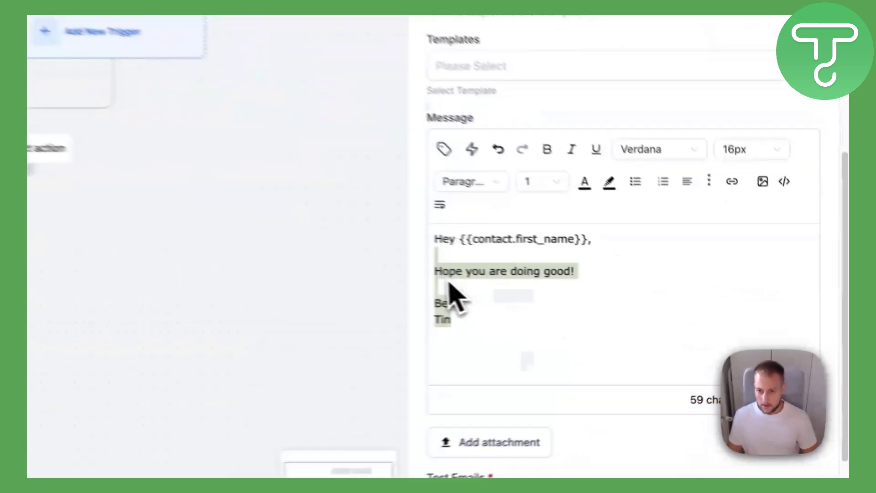
{"action": "scroll", "coordinate": [438, 246], "scroll_direction": "up", "scroll_amount": 1}
{"action": "scroll", "coordinate": [459, 267], "scroll_direction": "up", "scroll_amount": 2}
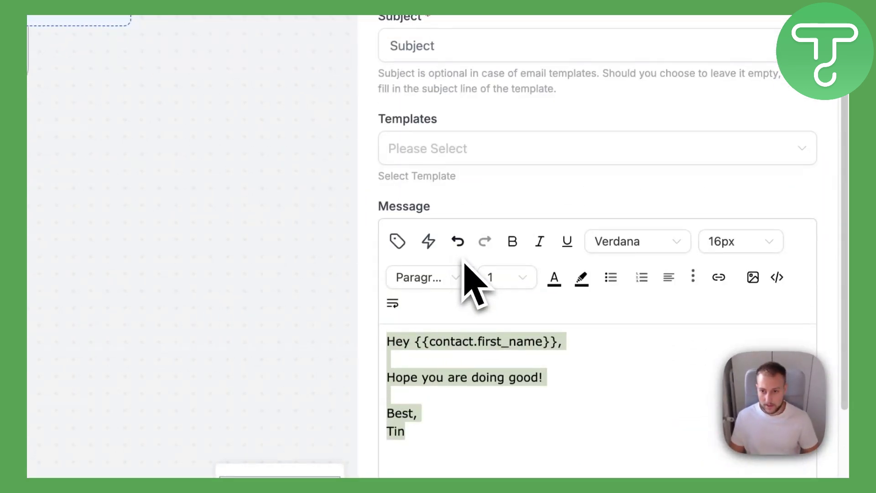
{"action": "scroll", "coordinate": [458, 266], "scroll_direction": "up", "scroll_amount": 3}
{"action": "left_click", "coordinate": [440, 186]}
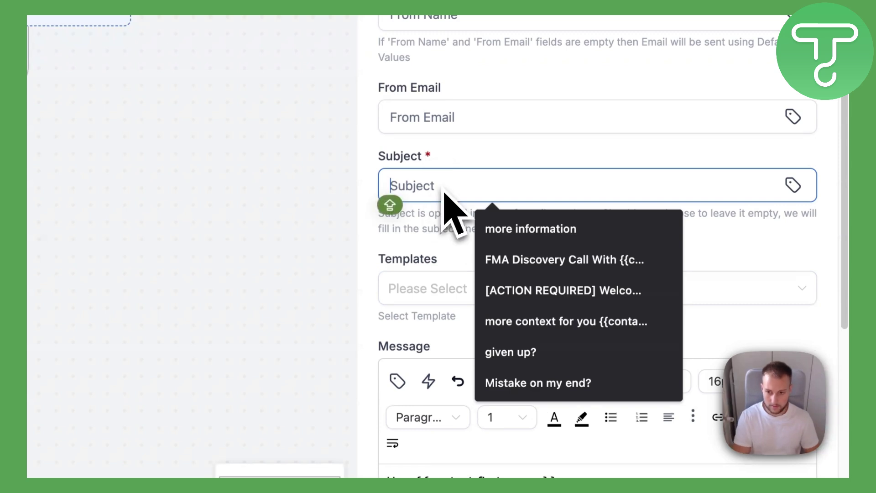
{"action": "type", "text": "Hello"}
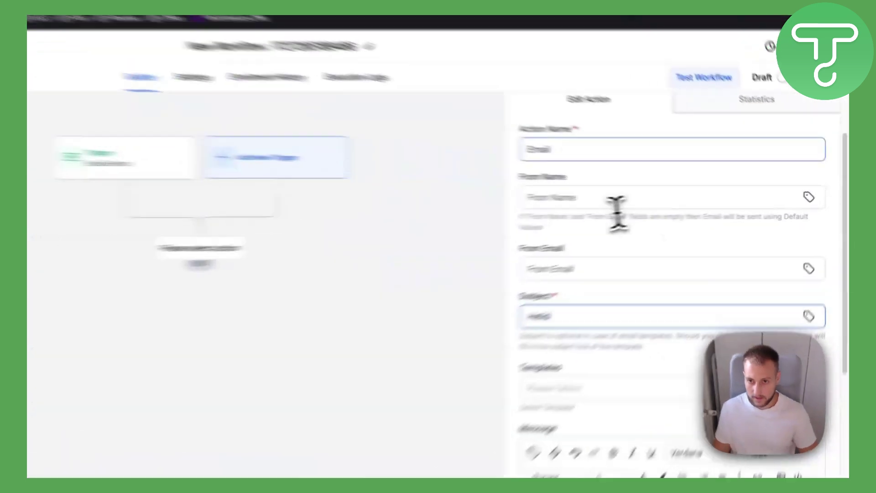
{"action": "left_click", "coordinate": [651, 163]}
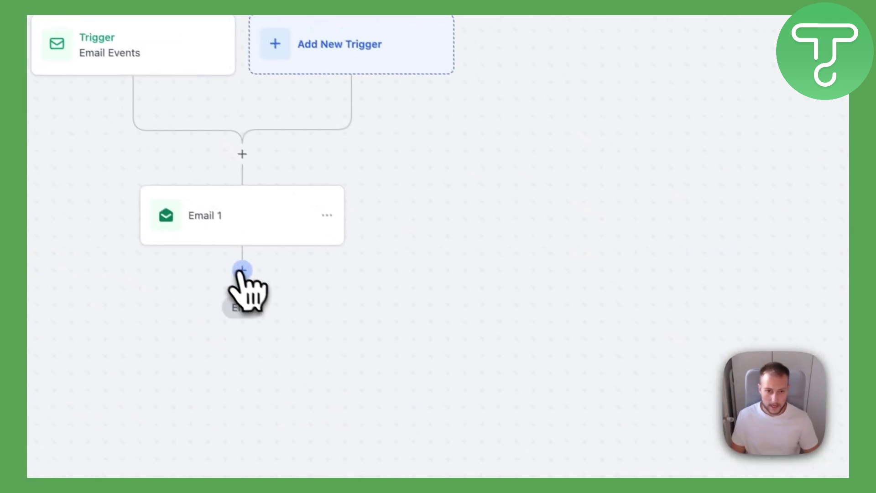
- Add a 2-hour Wait step after Email 1
{"action": "left_click", "coordinate": [241, 272]}
{"action": "type", "text": "wait"}
{"action": "left_click", "coordinate": [518, 246]}
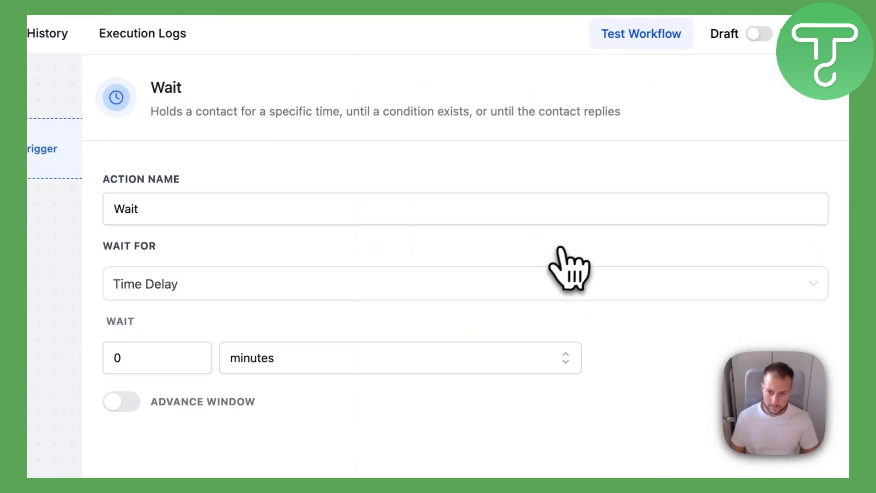
{"action": "left_click", "coordinate": [319, 185]}
{"action": "type", "text": "2"}
{"action": "left_click", "coordinate": [474, 192]}
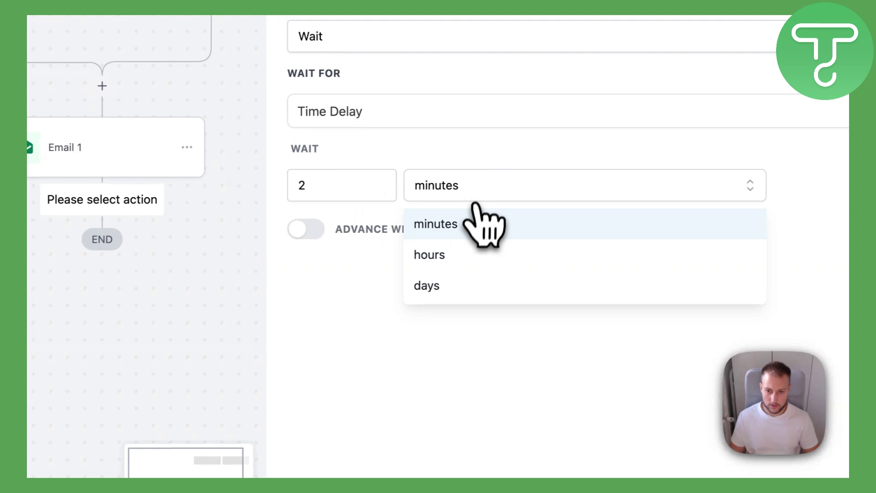
{"action": "left_click", "coordinate": [460, 256]}
{"action": "left_click", "coordinate": [830, 445]}
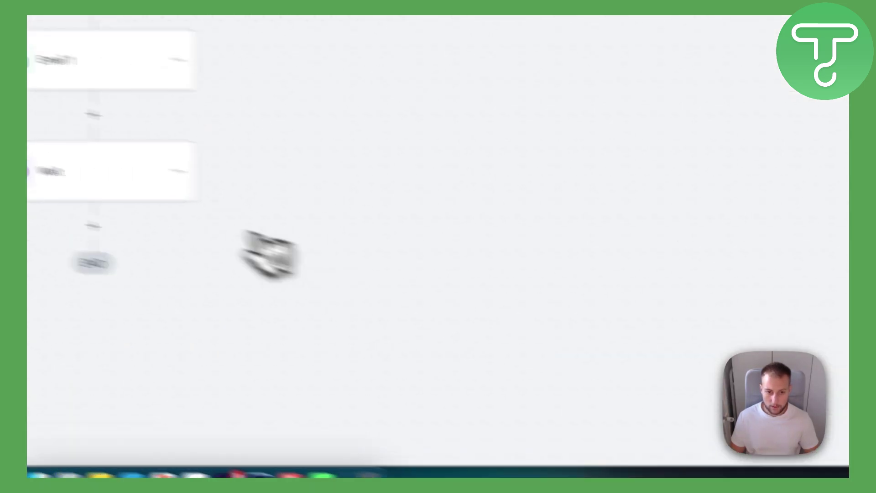
- Add an SMS step after the wait with the pasted first-name greeting message
{"action": "left_click", "coordinate": [253, 276]}
{"action": "type", "text": "sms"}
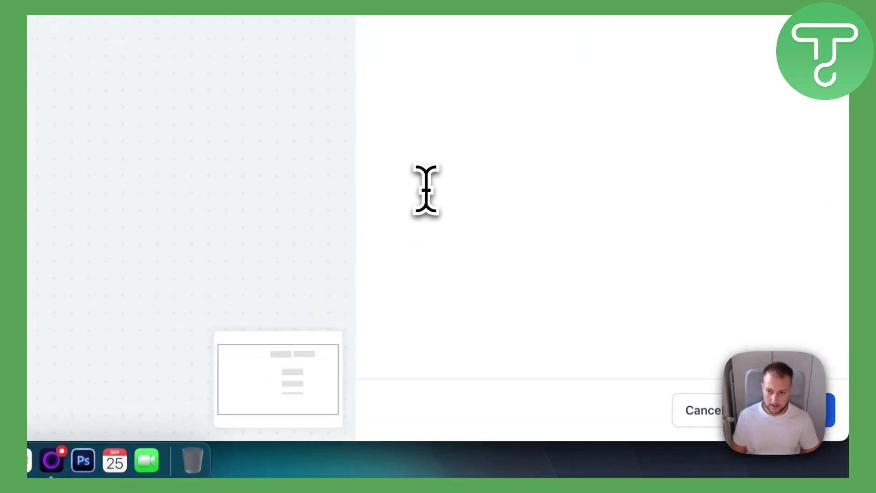
{"action": "scroll", "coordinate": [438, 228], "scroll_direction": "down", "scroll_amount": 3}
{"action": "left_click", "coordinate": [450, 127]}
{"action": "type", "text": "Hey {{contact.first_name}},  Hope you are doing good!  Best, Tin"}
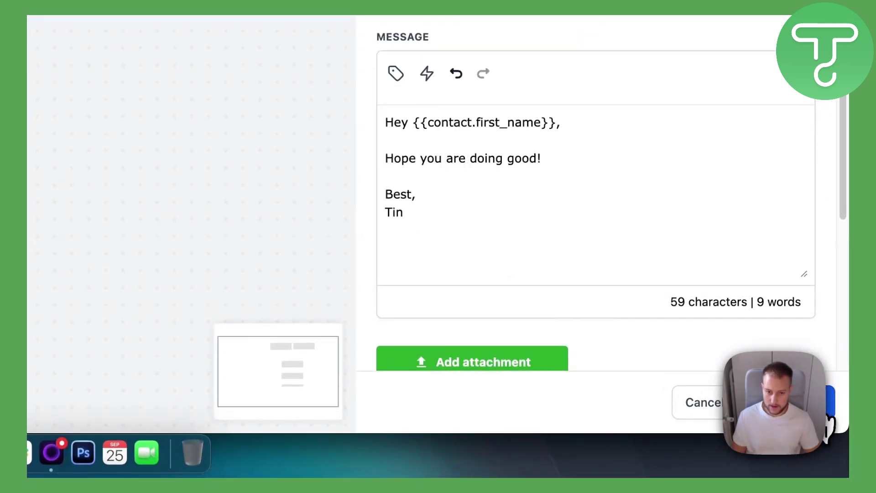
{"action": "left_click", "coordinate": [827, 426]}
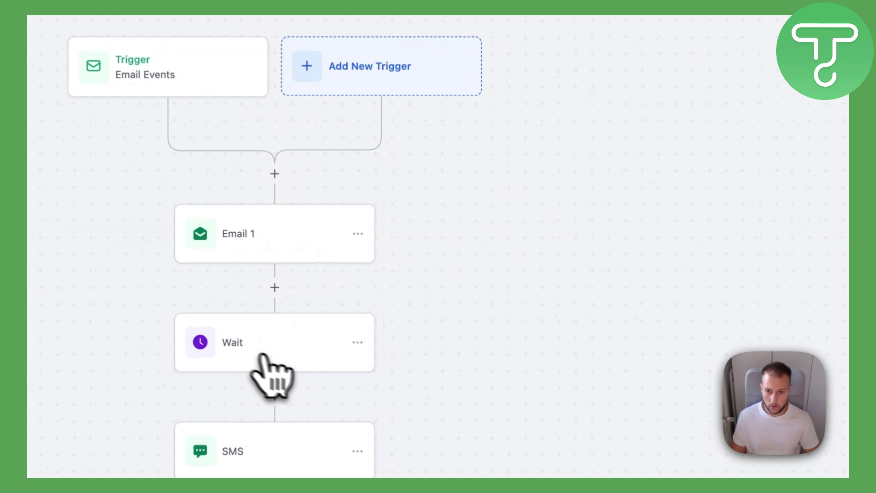
- Rename the wait step to '2 hours'
{"action": "left_click", "coordinate": [361, 296]}
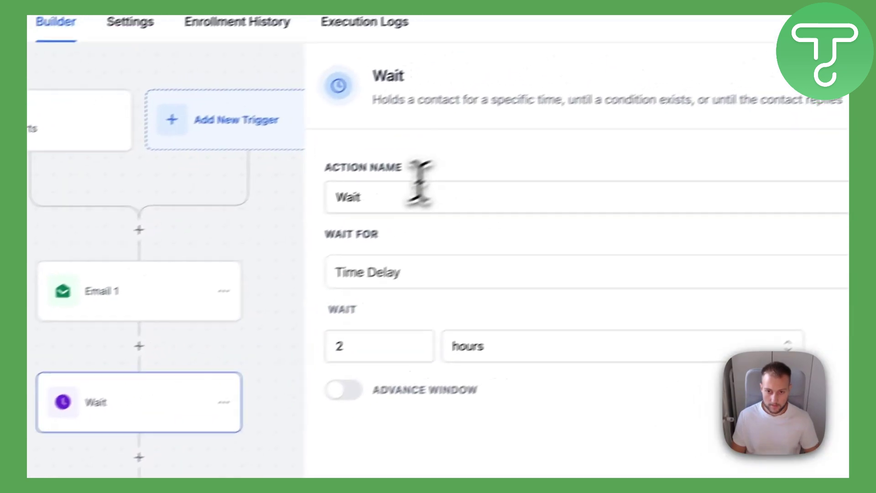
{"action": "left_click_drag", "start_coordinate": [420, 197], "coordinate": [319, 199]}
{"action": "type", "text": "2 hours"}
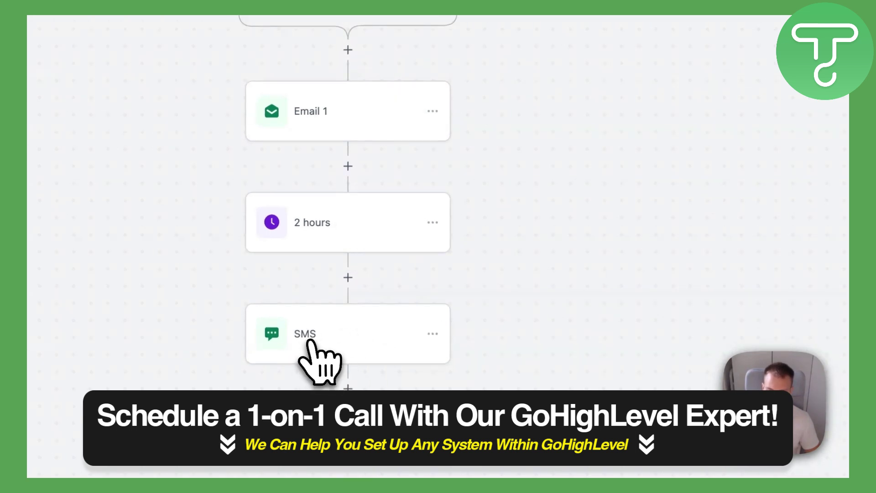
- Add a 5-hour Wait step after the SMS step
{"action": "left_click", "coordinate": [347, 387]}
{"action": "type", "text": "wait"}
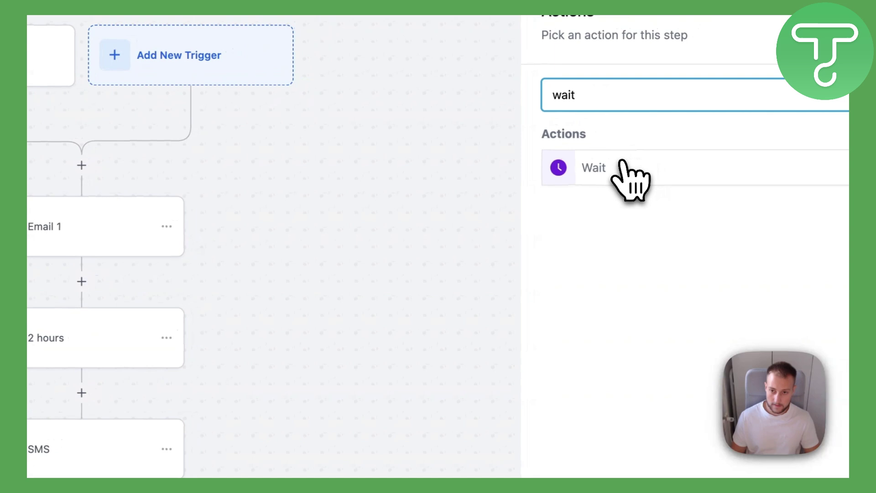
{"action": "left_click", "coordinate": [623, 166]}
{"action": "left_click", "coordinate": [310, 251]}
{"action": "type", "text": "5"}
{"action": "left_click", "coordinate": [502, 160]}
{"action": "left_click", "coordinate": [461, 231]}
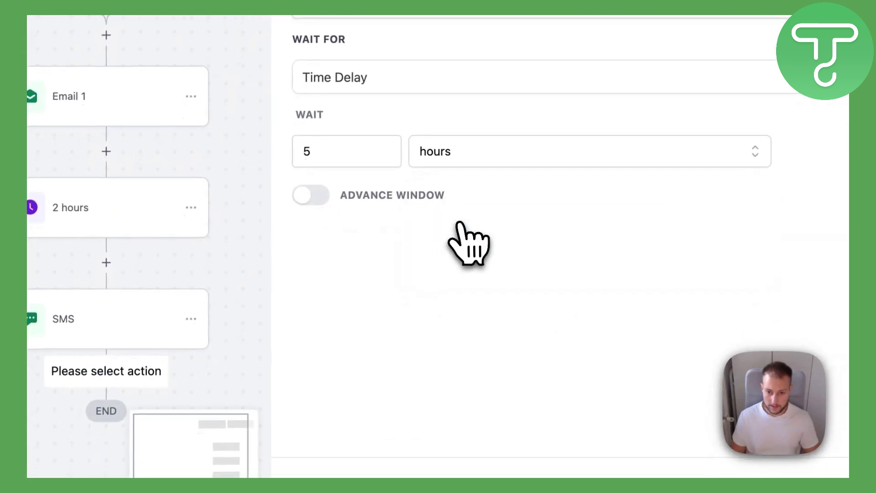
{"action": "left_click", "coordinate": [841, 420]}
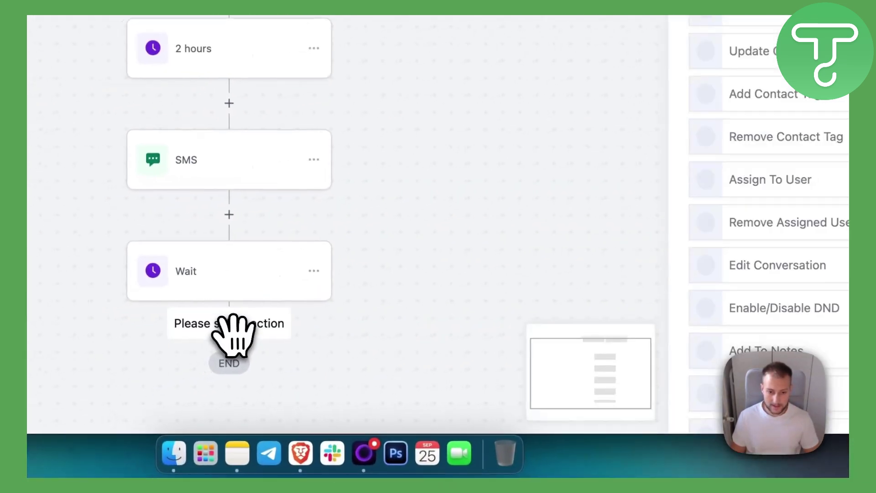
- Add a Send SMS step after the new wait
{"action": "left_click", "coordinate": [231, 319]}
{"action": "type", "text": "sms"}
{"action": "left_click", "coordinate": [463, 175]}
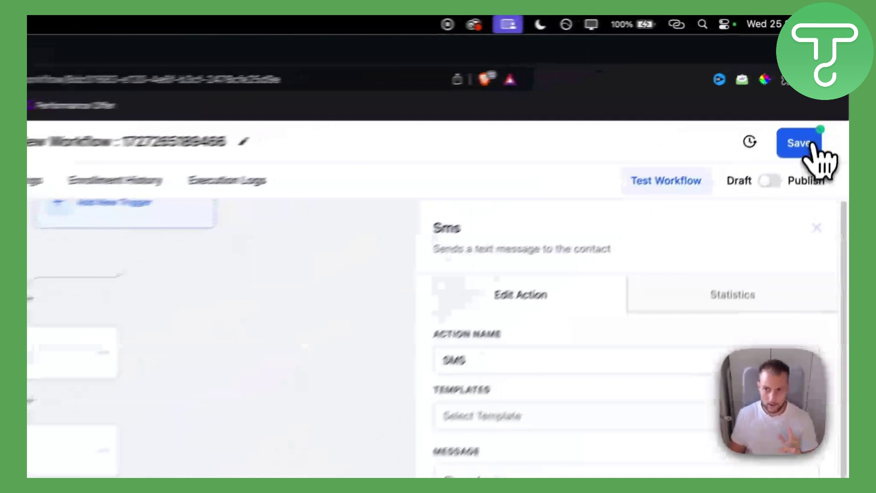
- Save the workflow, then delete it from the Workflow List after typing the CONFIRM confirmation
{"action": "left_click", "coordinate": [823, 87]}
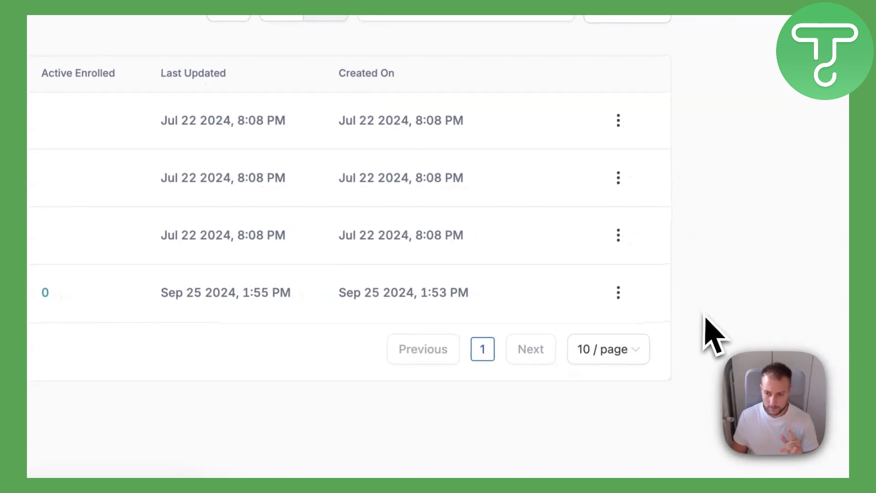
{"action": "left_click", "coordinate": [611, 255]}
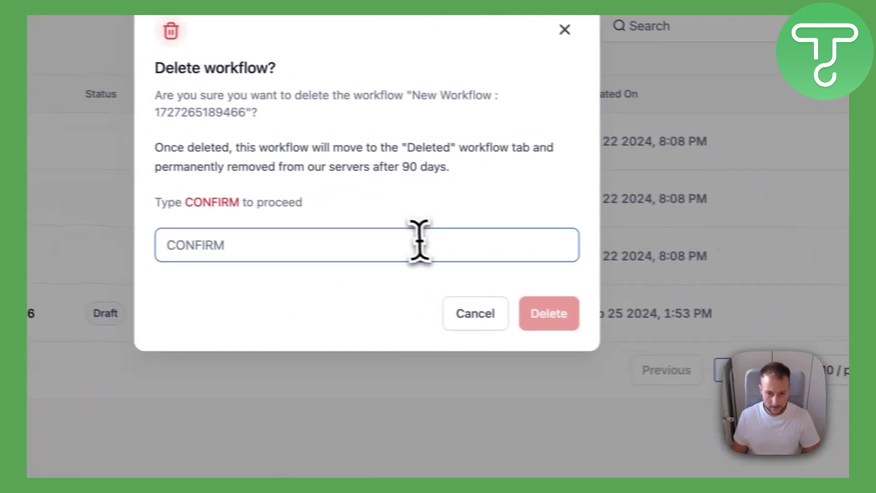
{"action": "type", "text": "CONFIRM"}
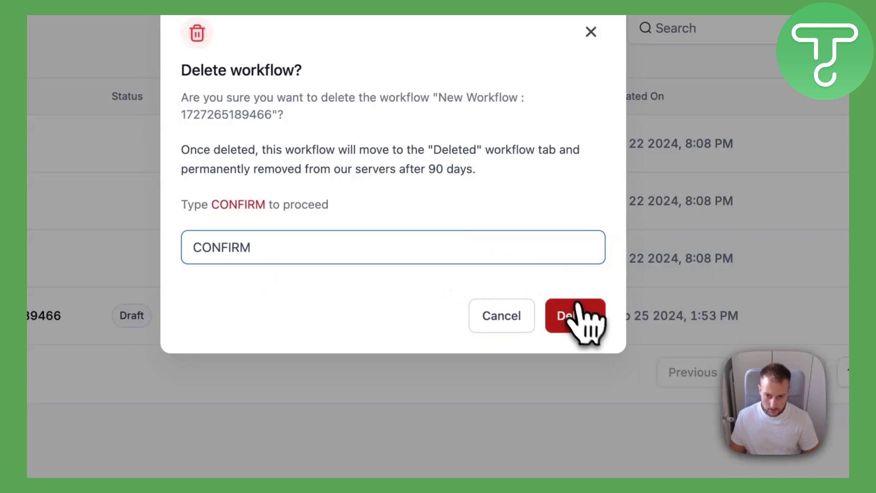
{"action": "left_click", "coordinate": [576, 315]}
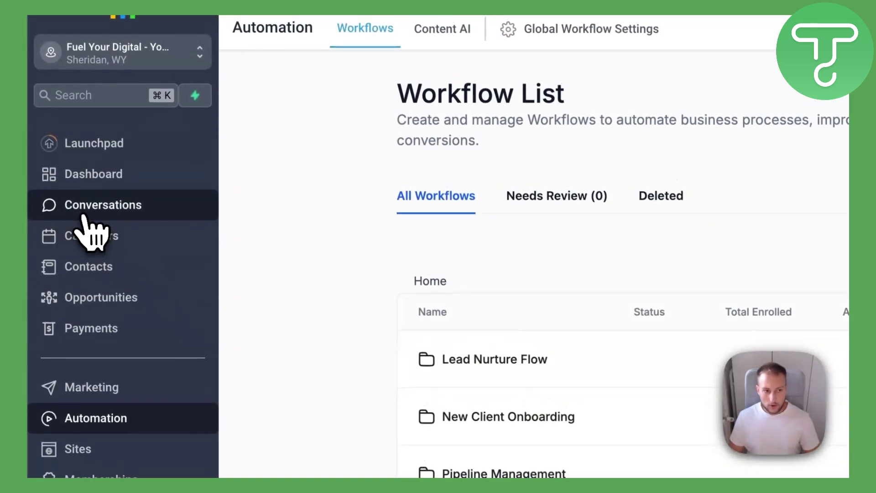
- Switch to the Conversations inbox from the left sidebar
{"action": "left_click", "coordinate": [84, 212]}
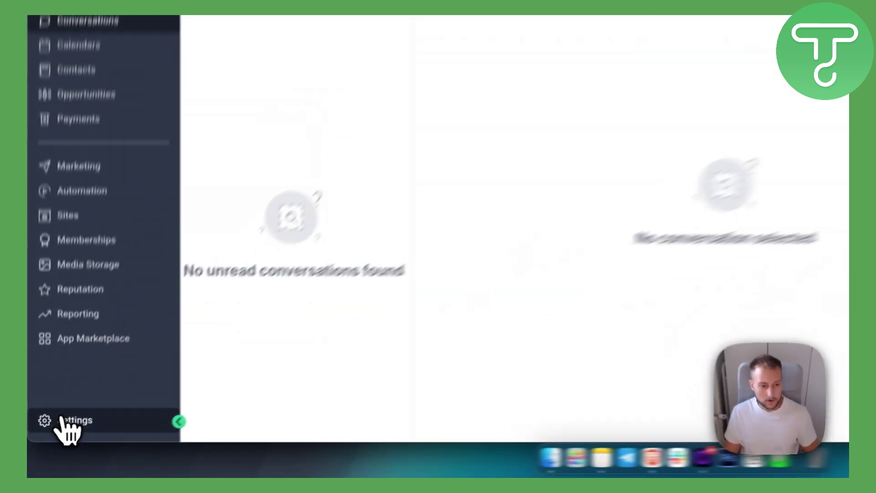
- View the Phone Numbers settings with the verified toll-free number, then open and close the dialer
{"action": "left_click", "coordinate": [51, 441]}
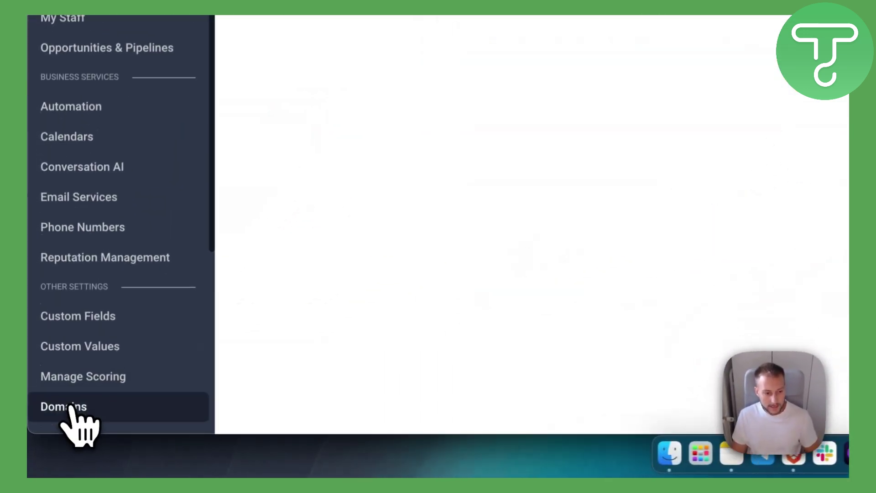
{"action": "left_click", "coordinate": [122, 223]}
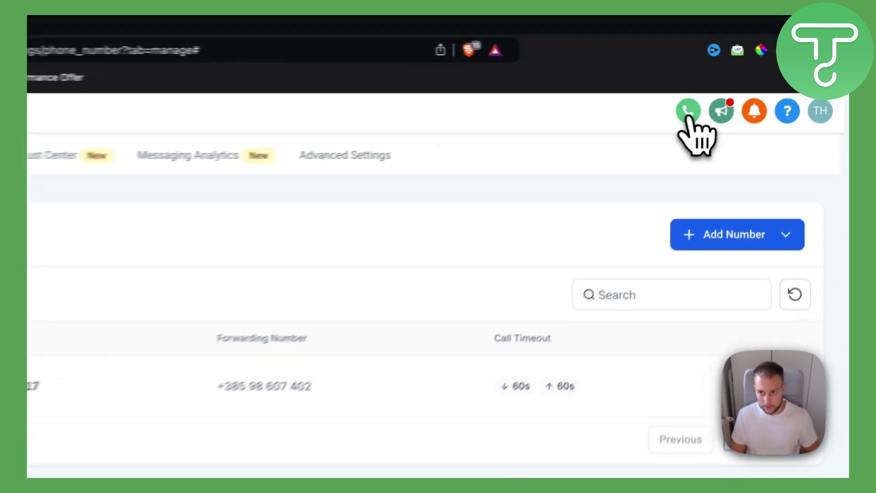
{"action": "left_click", "coordinate": [760, 85]}
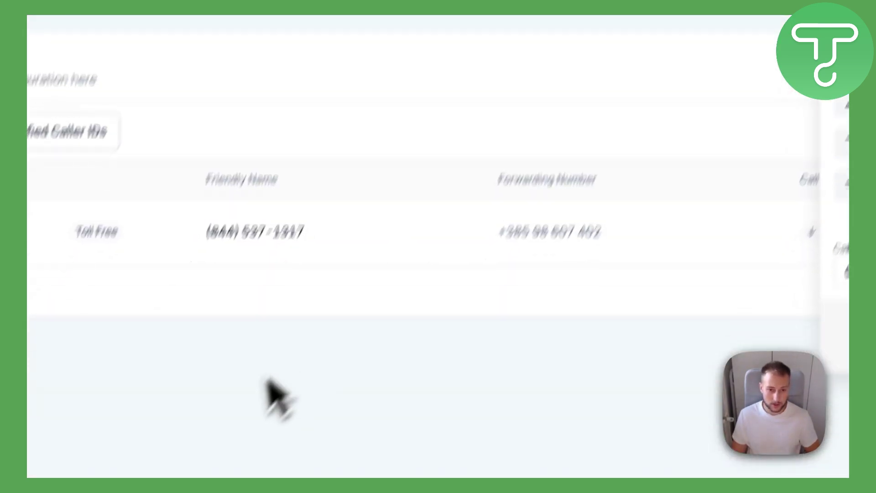
{"action": "left_click", "coordinate": [710, 105]}
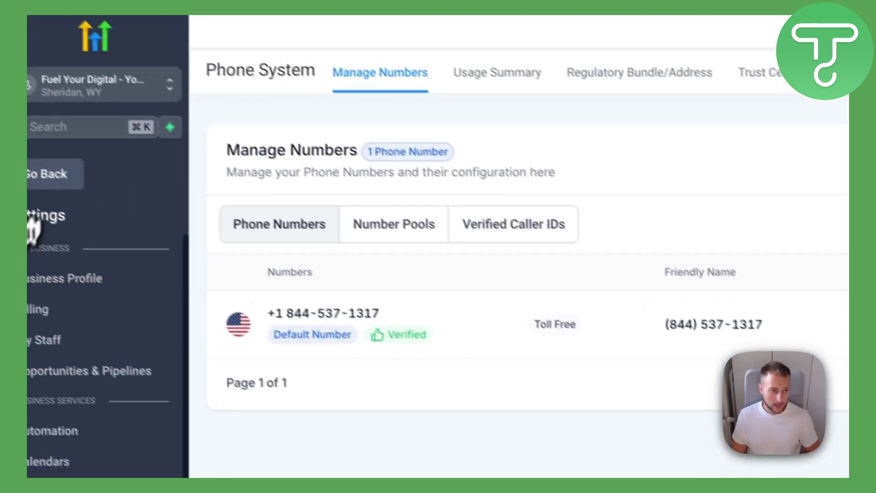
{"action": "left_click", "coordinate": [37, 197]}
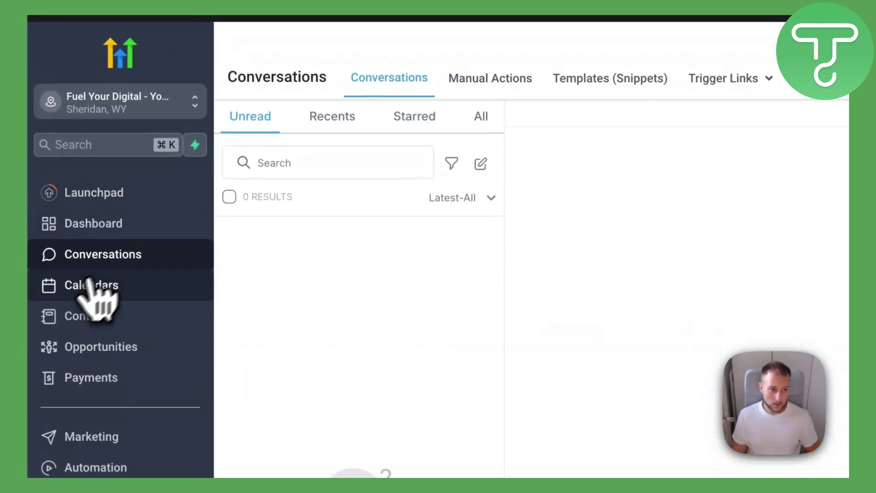